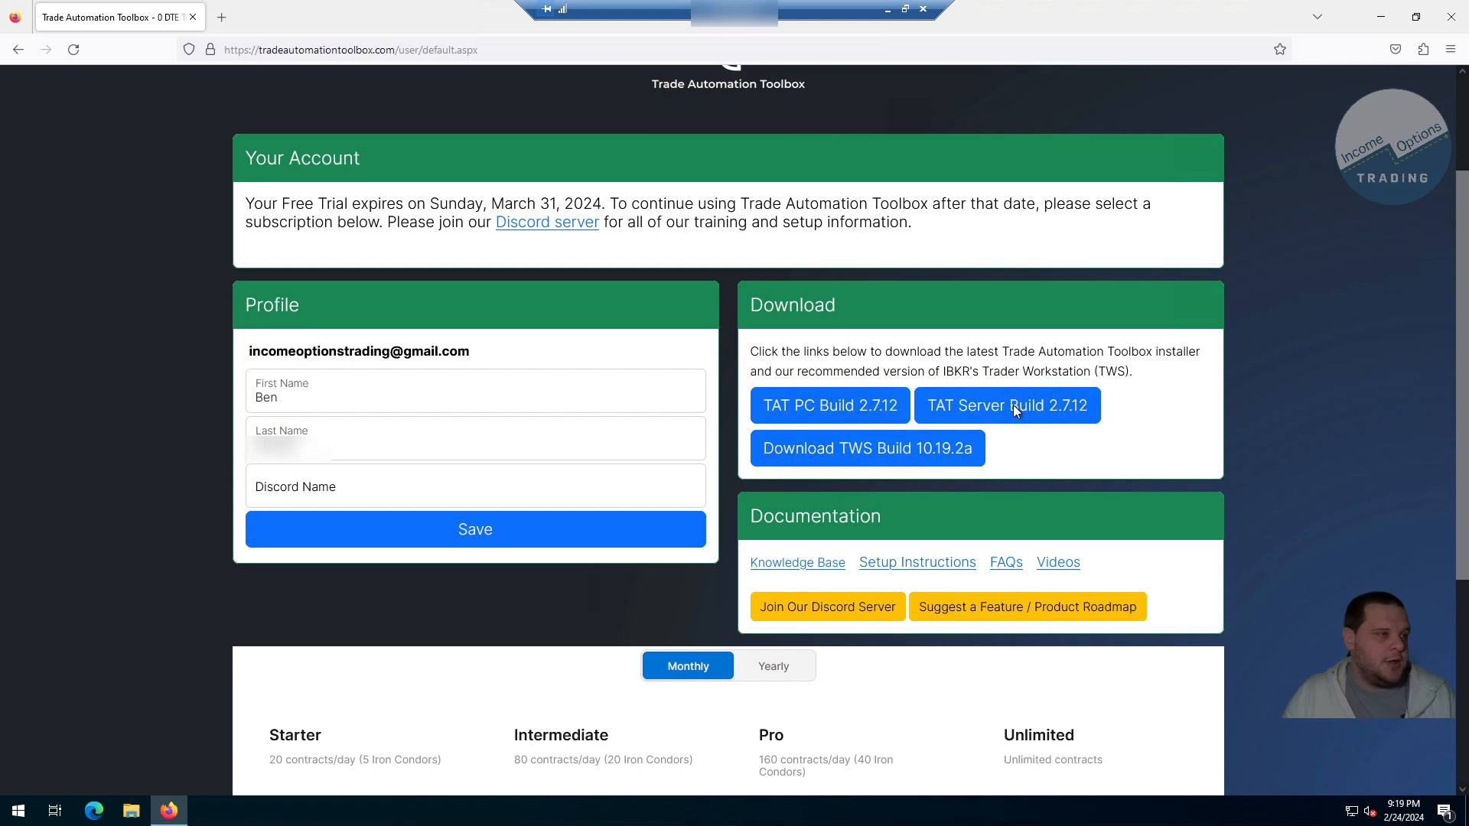
Download TWS Build 10.19.2a and install it in C:\Jts\1019, choosing to run Trader Workstation 10.19 on completion.
{"action": "left_click", "coordinate": [898, 452]}
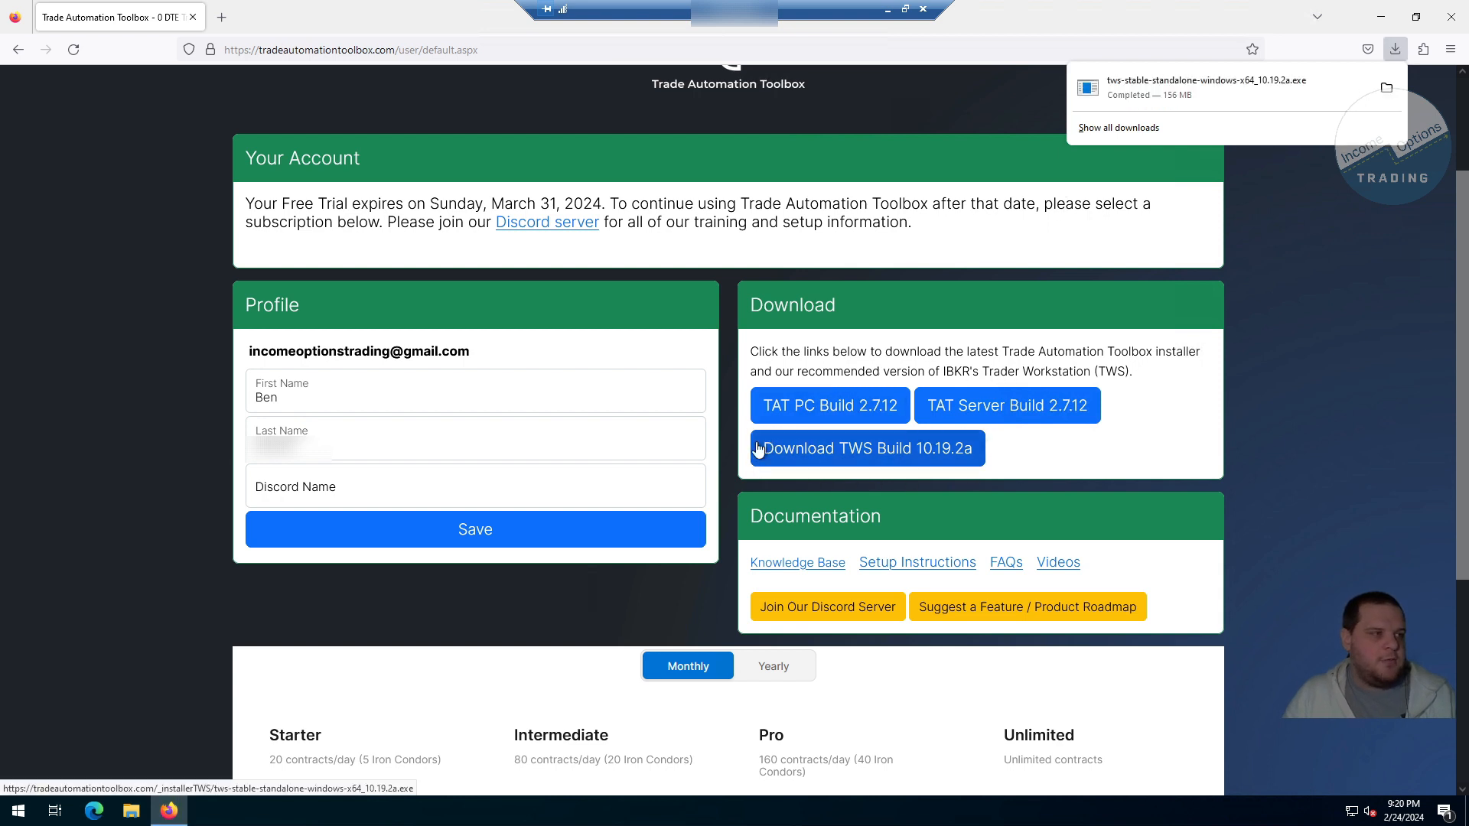
{"action": "left_click", "coordinate": [1217, 90]}
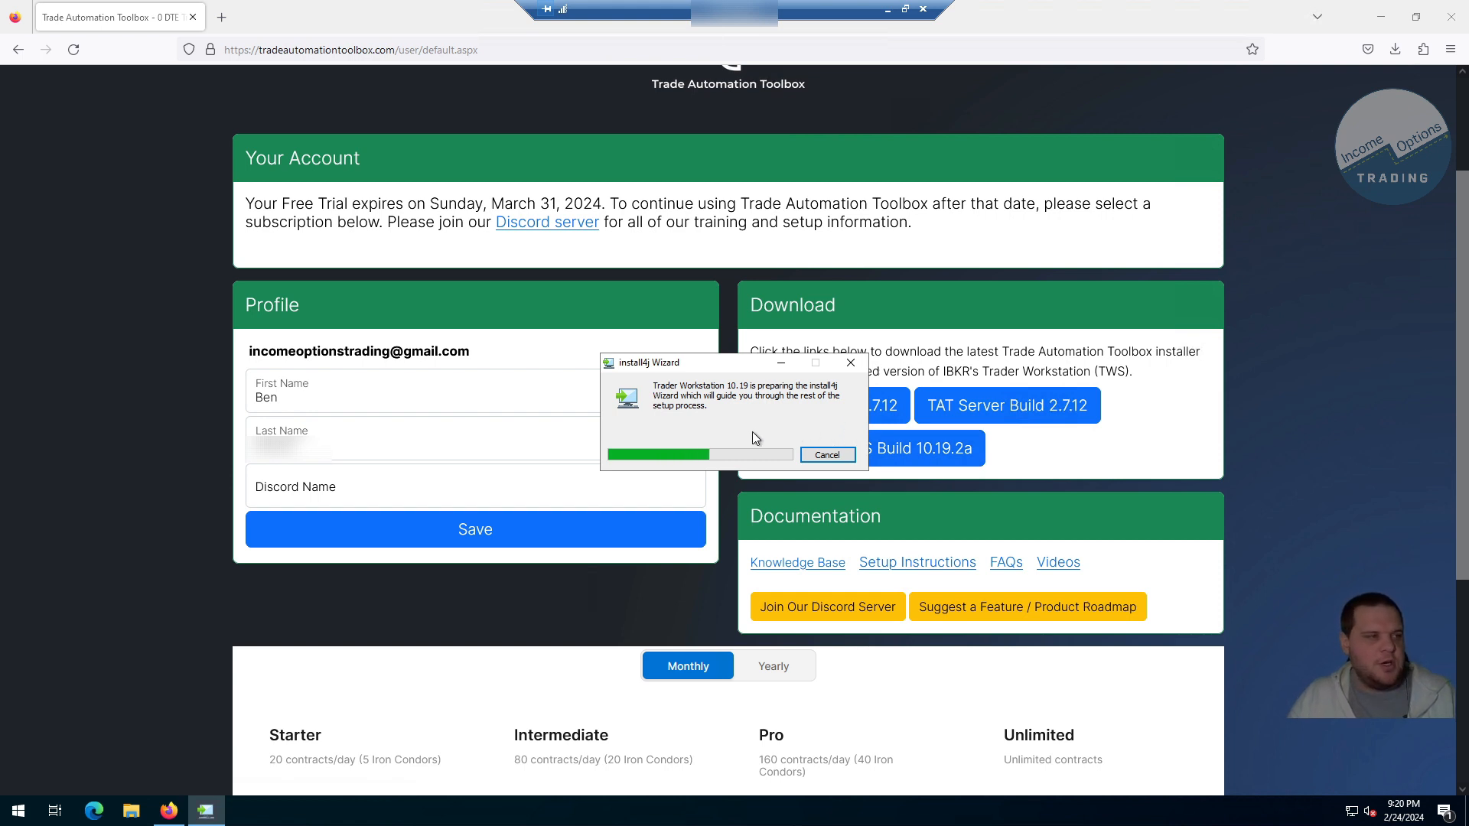
{"action": "left_click", "coordinate": [871, 583]}
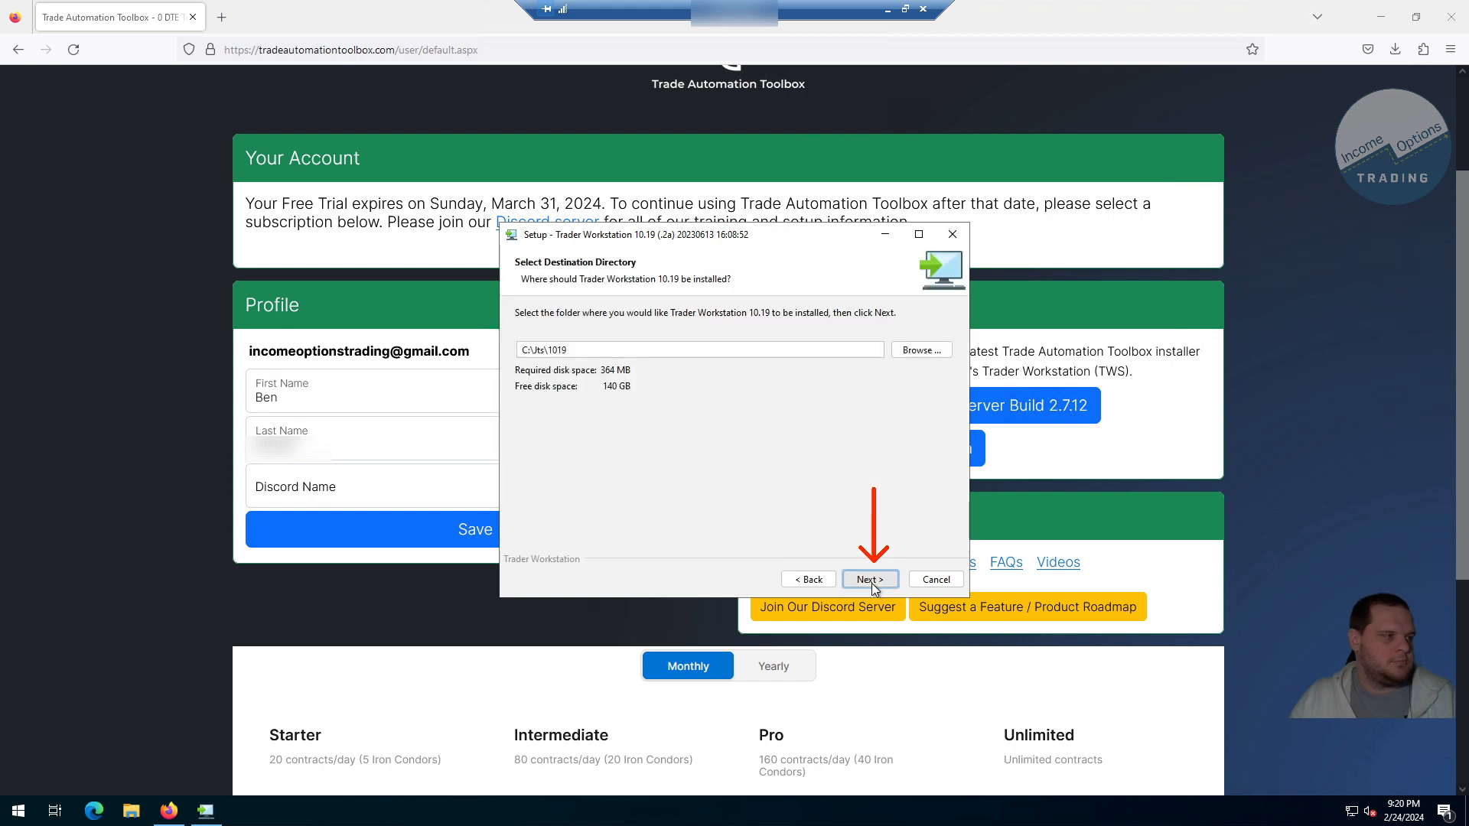
{"action": "left_click", "coordinate": [871, 584]}
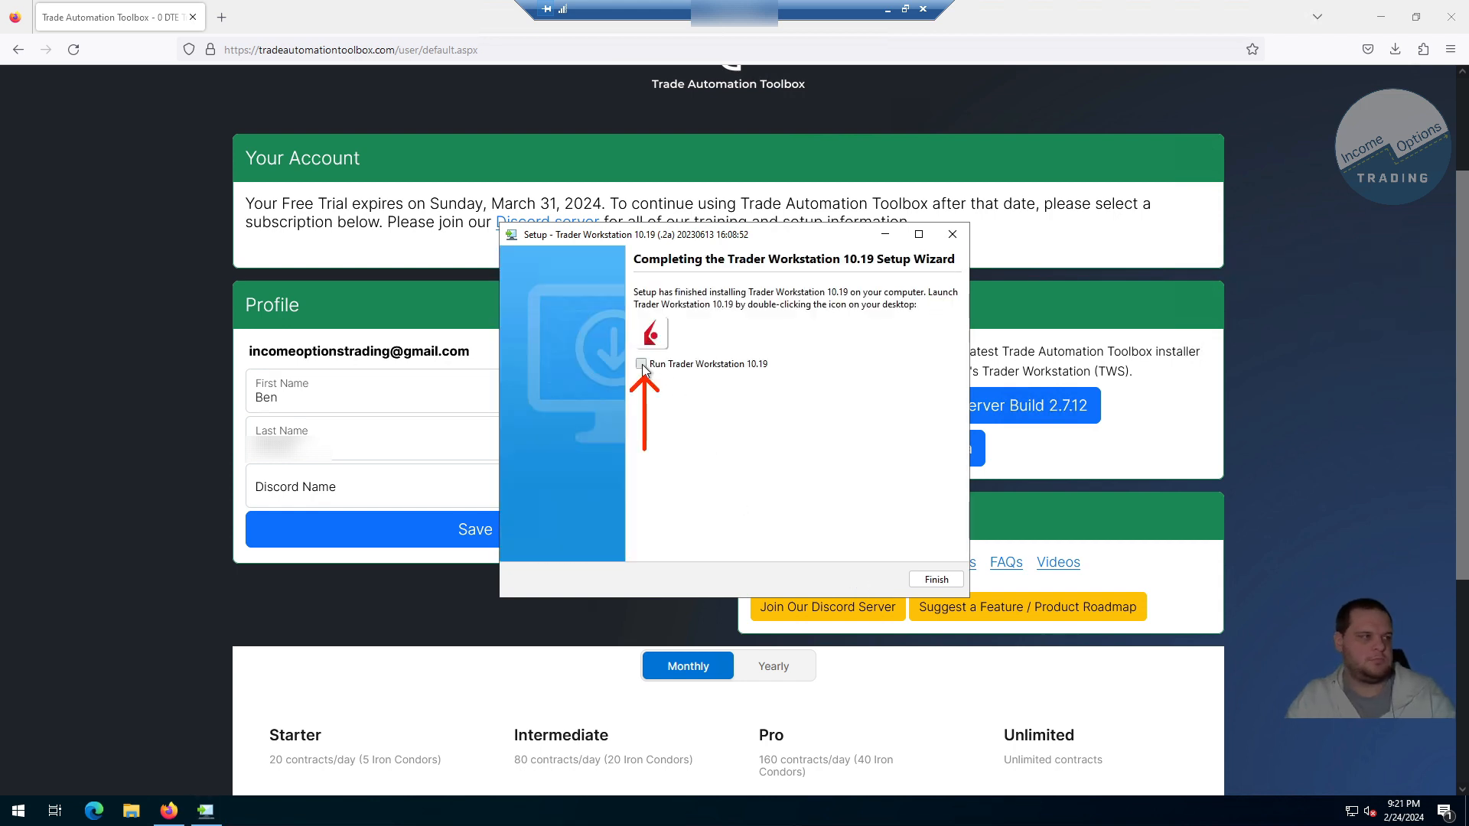
{"action": "left_click", "coordinate": [643, 365]}
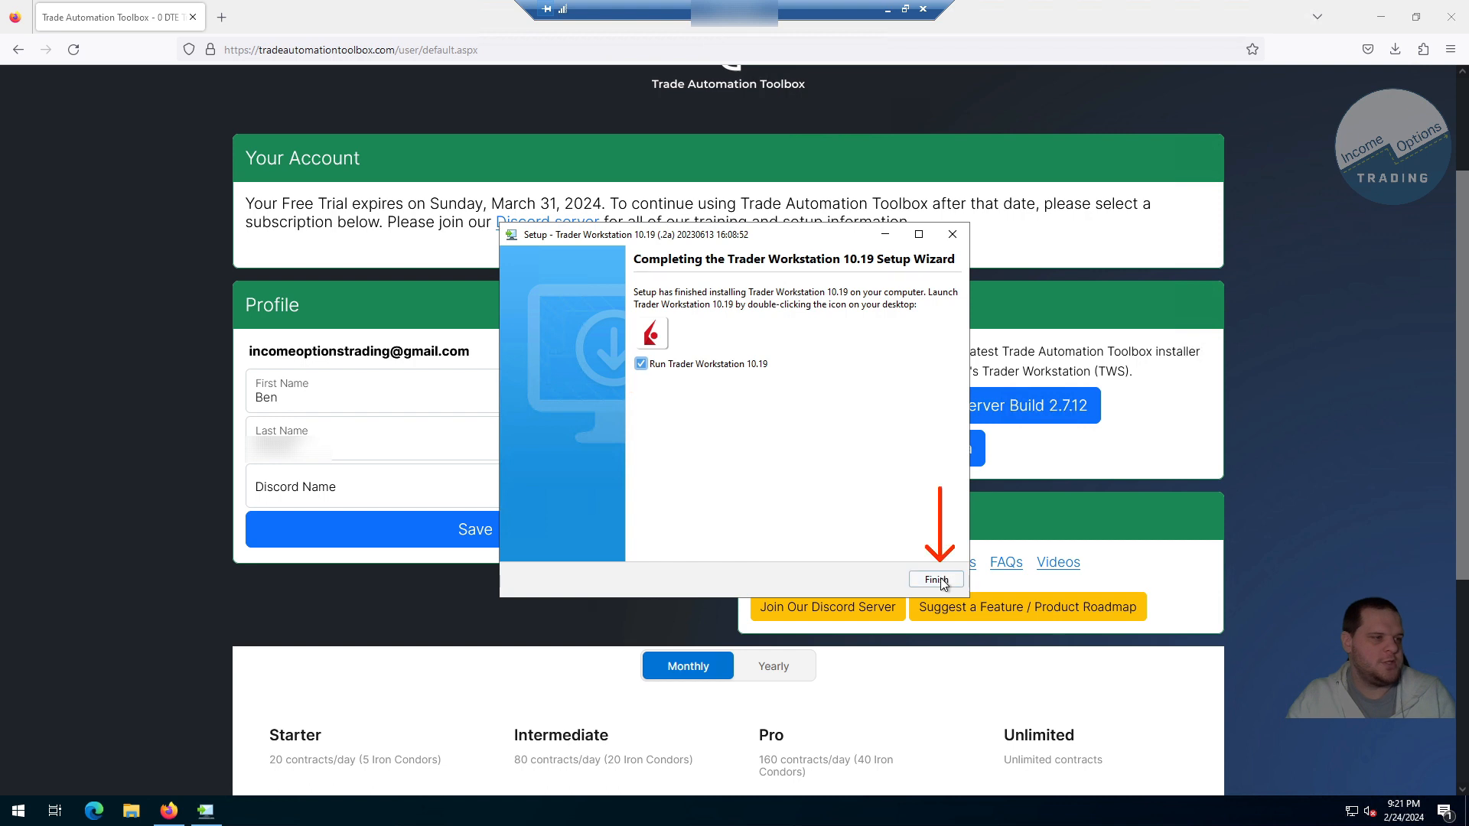
{"action": "left_click", "coordinate": [937, 580]}
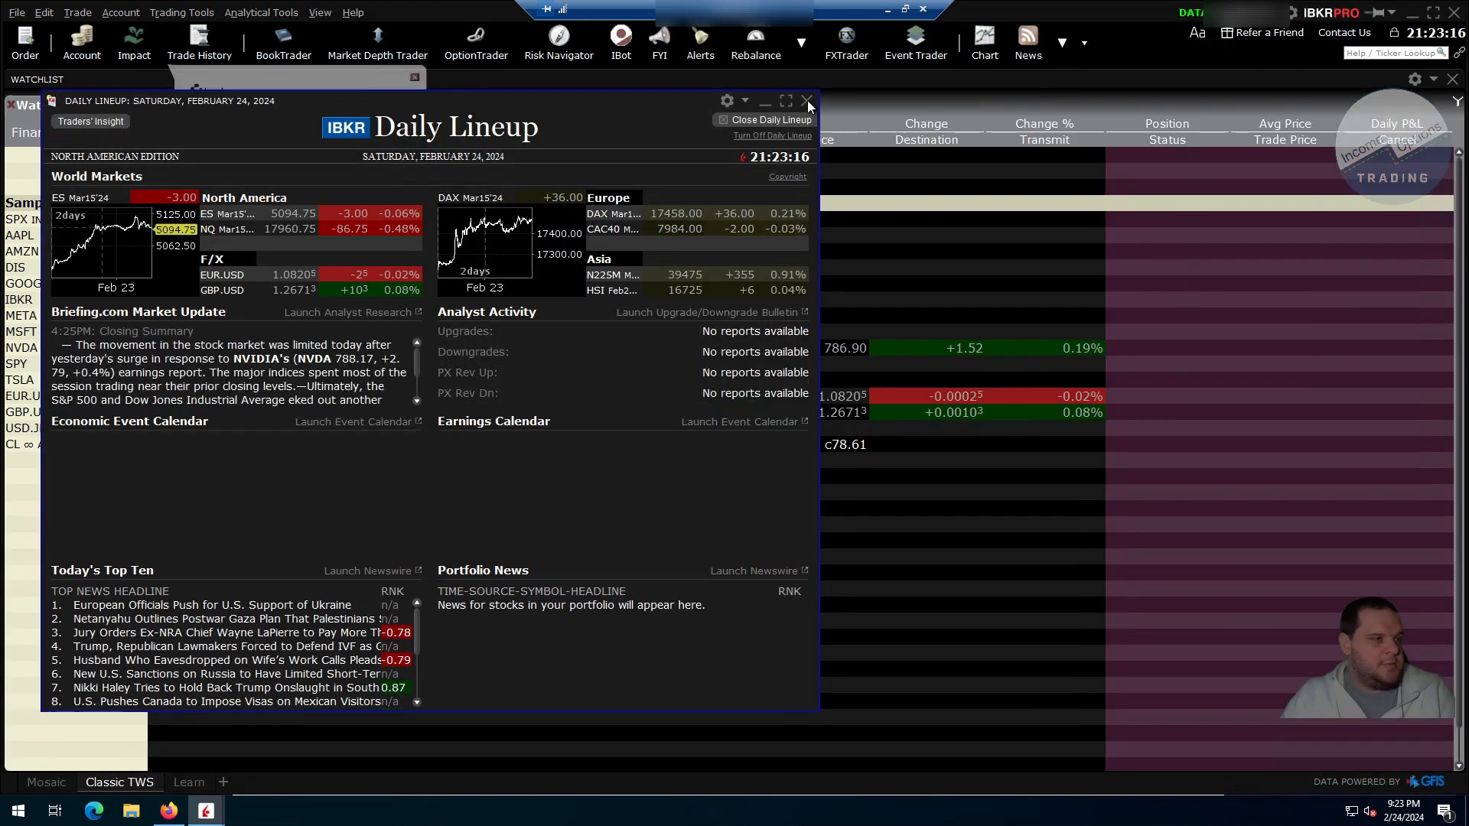
Close the Daily Lineup and open the API settings in the configuration, with socket clients enabled and Read-Only API off.
{"action": "left_click", "coordinate": [807, 101]}
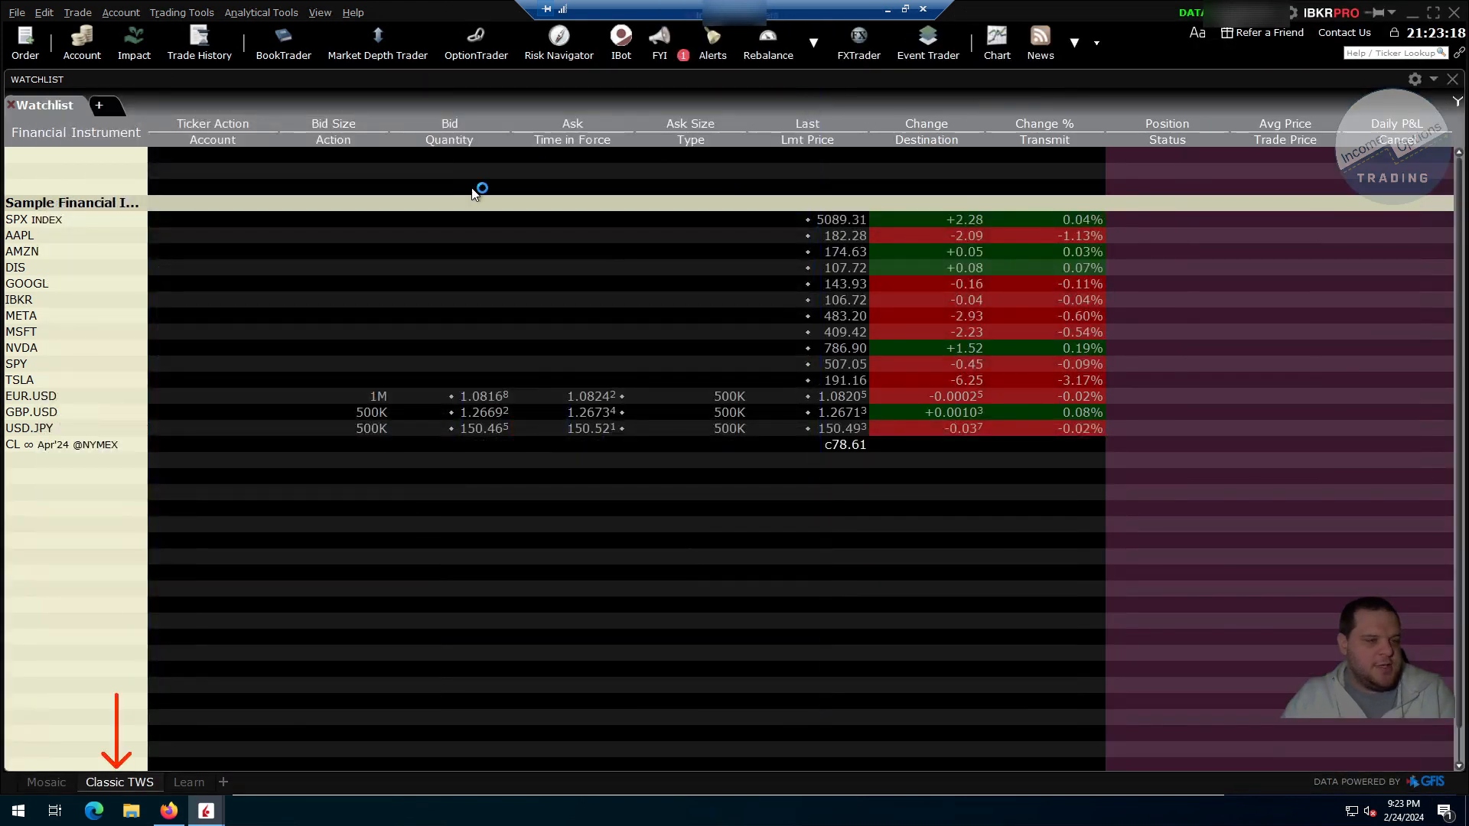
{"action": "left_click", "coordinate": [1415, 79]}
{"action": "left_click", "coordinate": [1420, 98]}
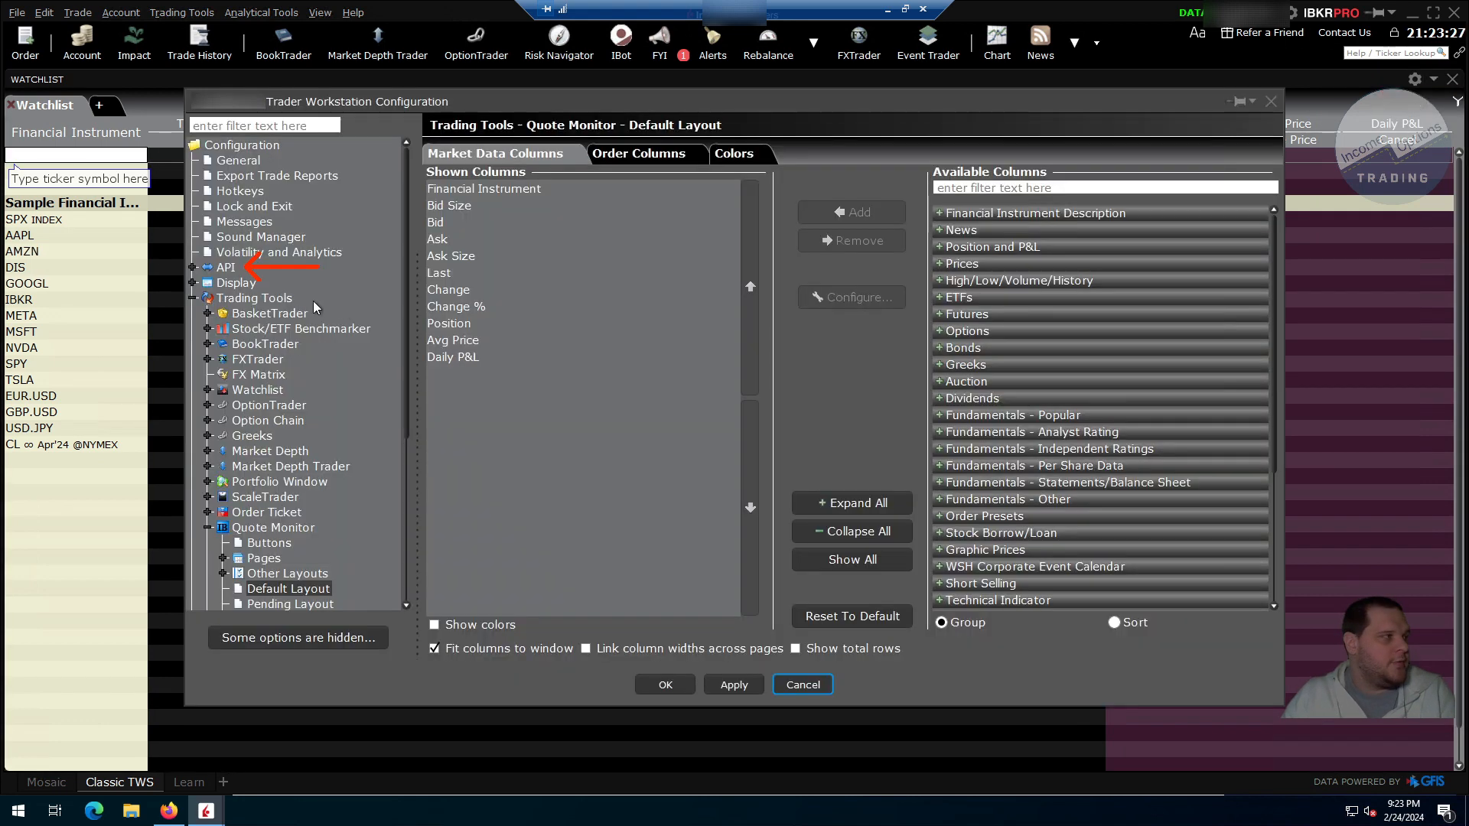
{"action": "left_click", "coordinate": [193, 267]}
{"action": "left_click", "coordinate": [243, 283]}
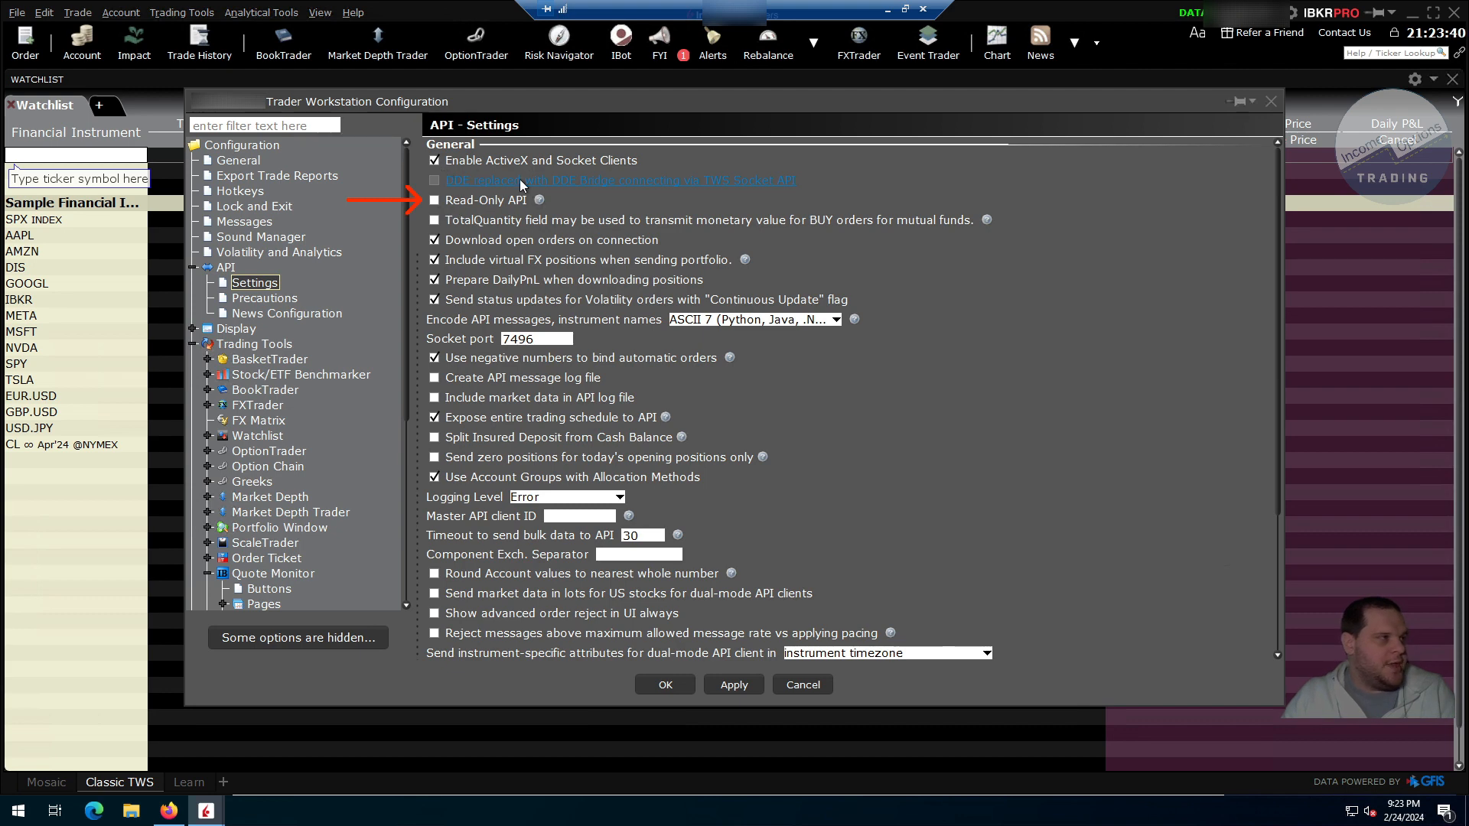
Check the API socket port and enable Bypass Order Precautions for API Orders in the API precautions.
{"action": "left_click_drag", "start_coordinate": [544, 340], "coordinate": [500, 340]}
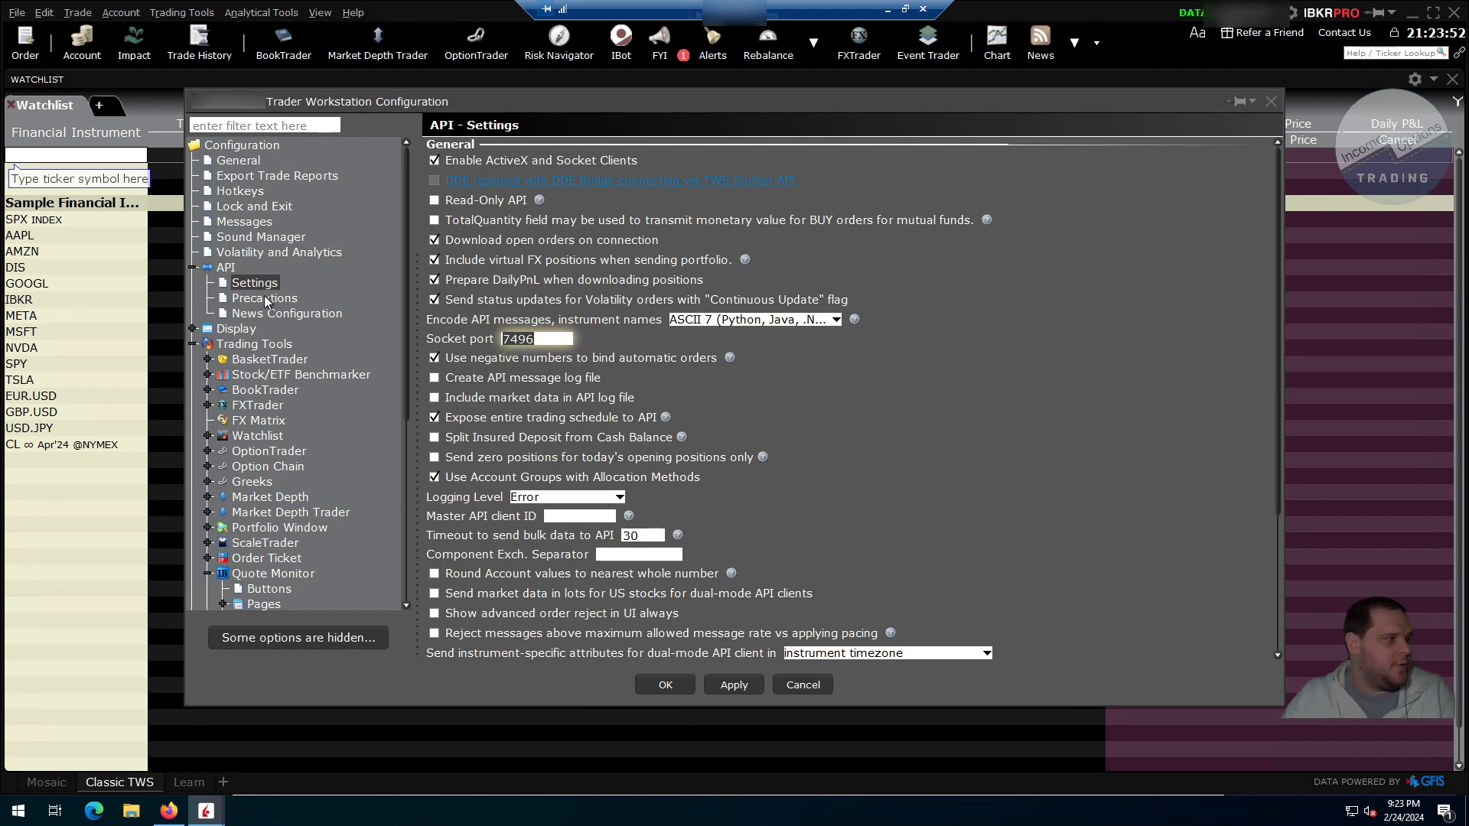
{"action": "left_click", "coordinate": [265, 299]}
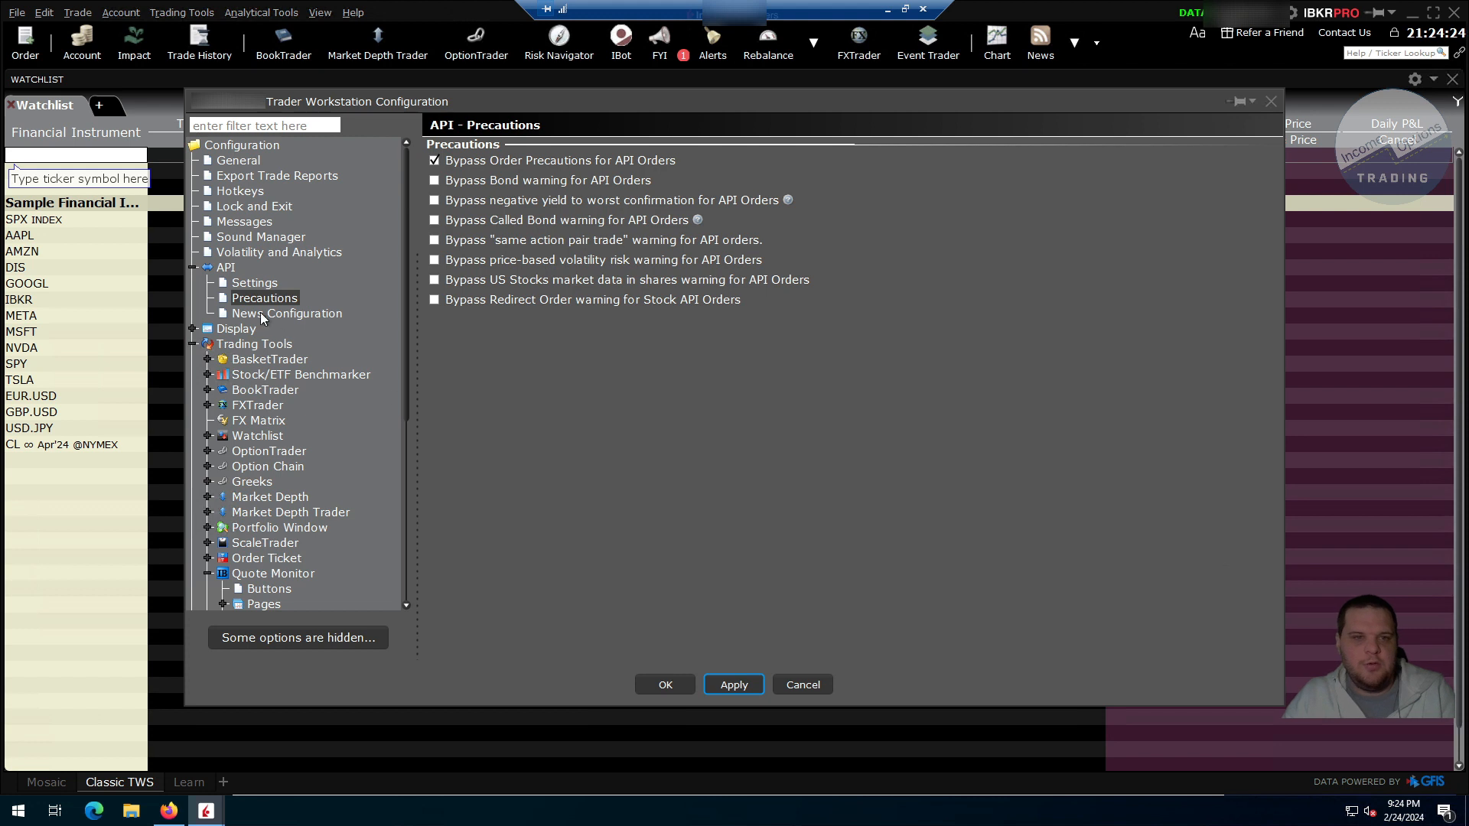
Set Trader Workstation to auto restart at 11:30 PM in the Lock and Exit settings and save the configuration.
{"action": "left_click", "coordinate": [255, 208]}
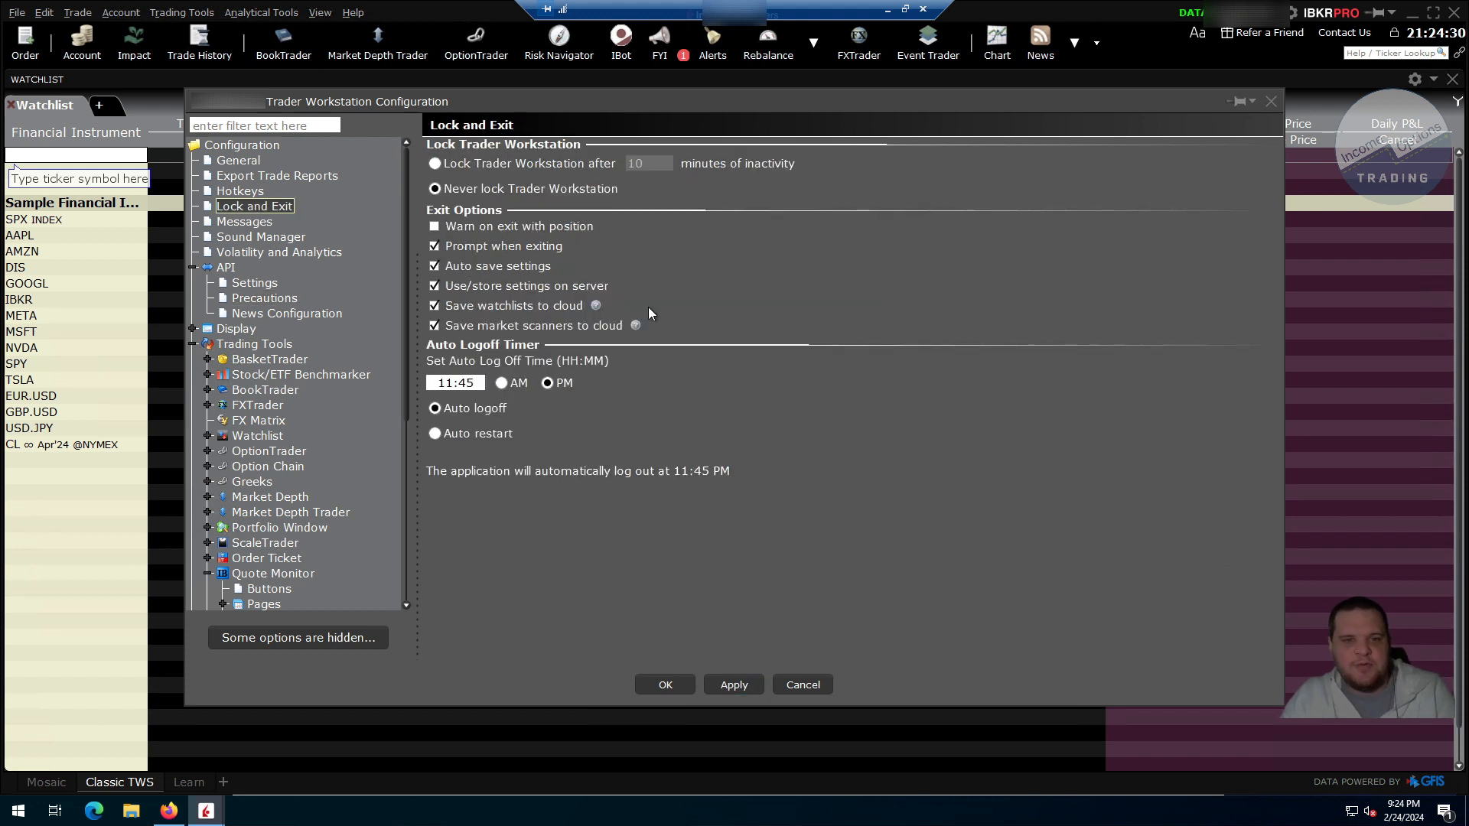
{"action": "left_click", "coordinate": [475, 435]}
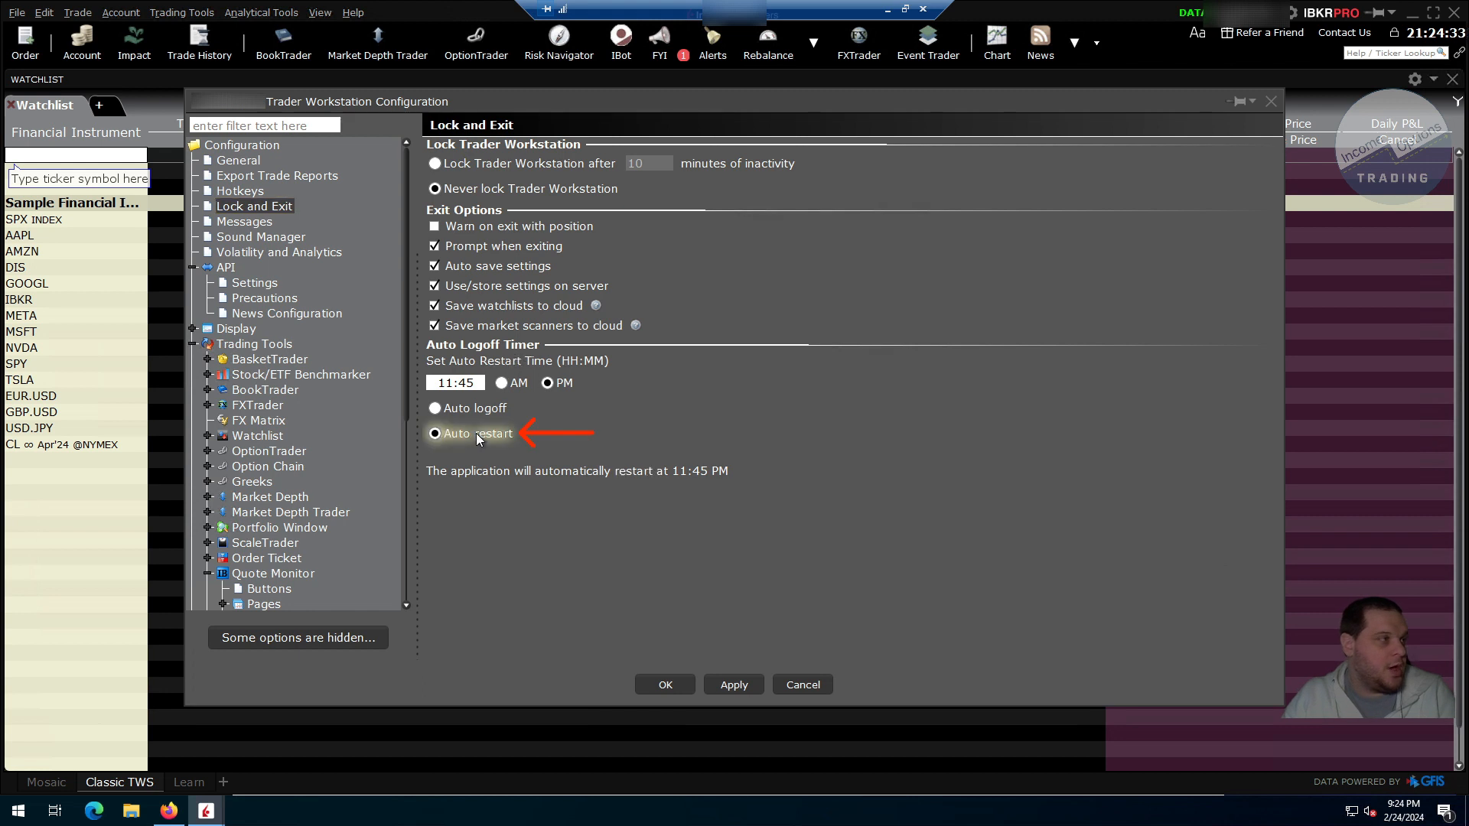
{"action": "left_click", "coordinate": [480, 384]}
{"action": "left_click_drag", "start_coordinate": [474, 383], "coordinate": [464, 383]}
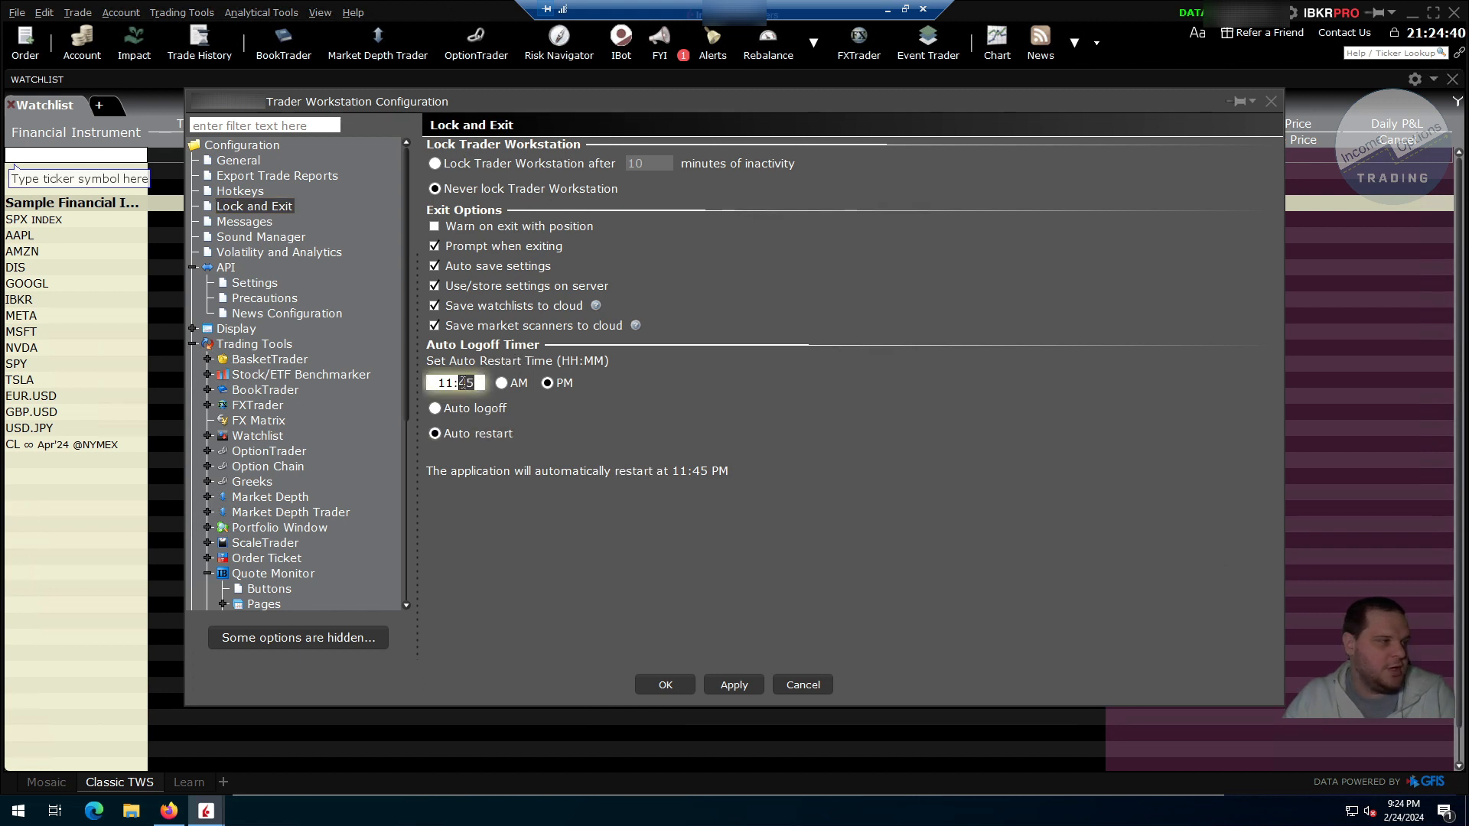
{"action": "type", "text": "30"}
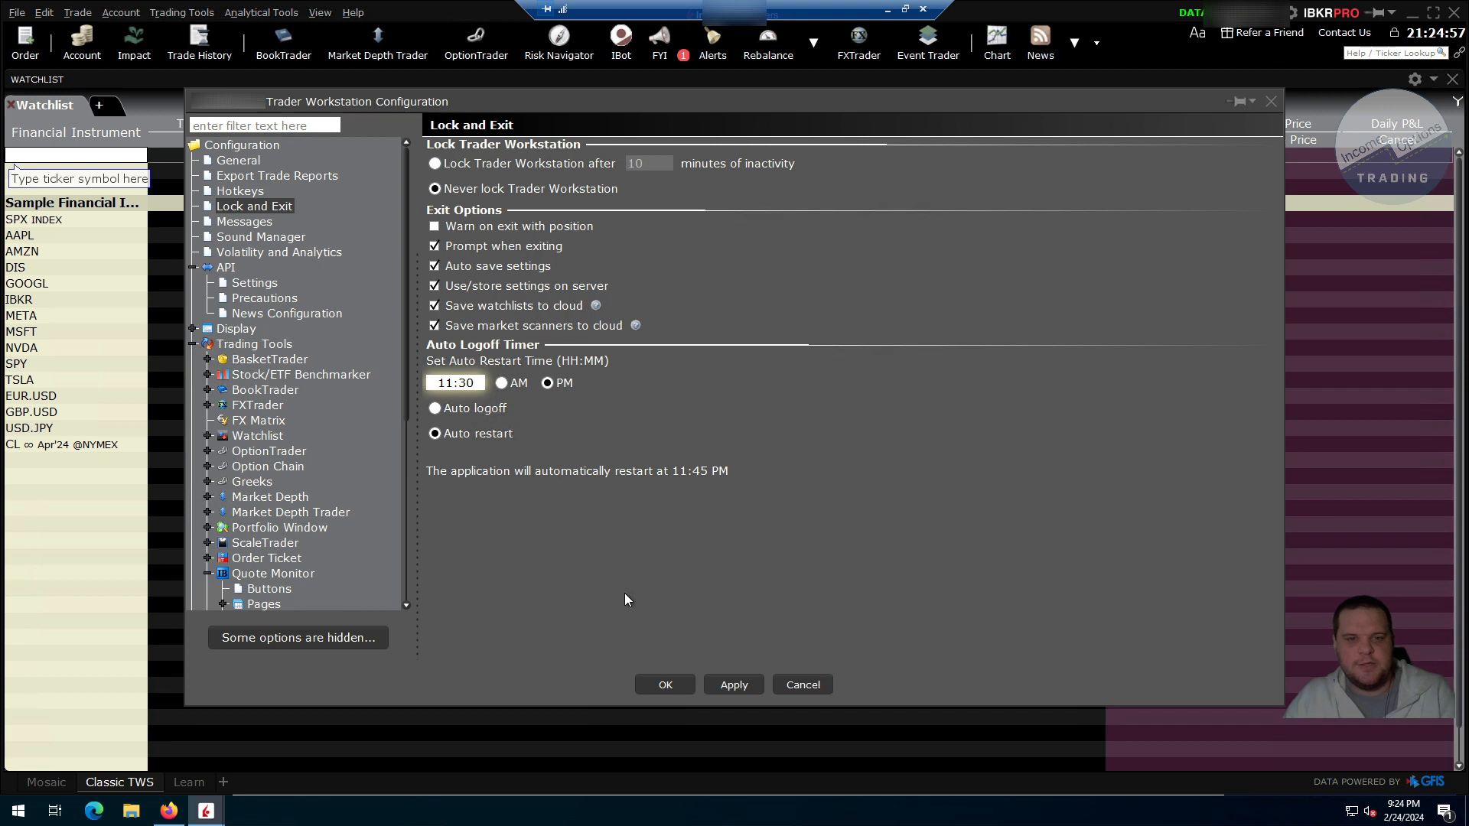
{"action": "left_click", "coordinate": [735, 683]}
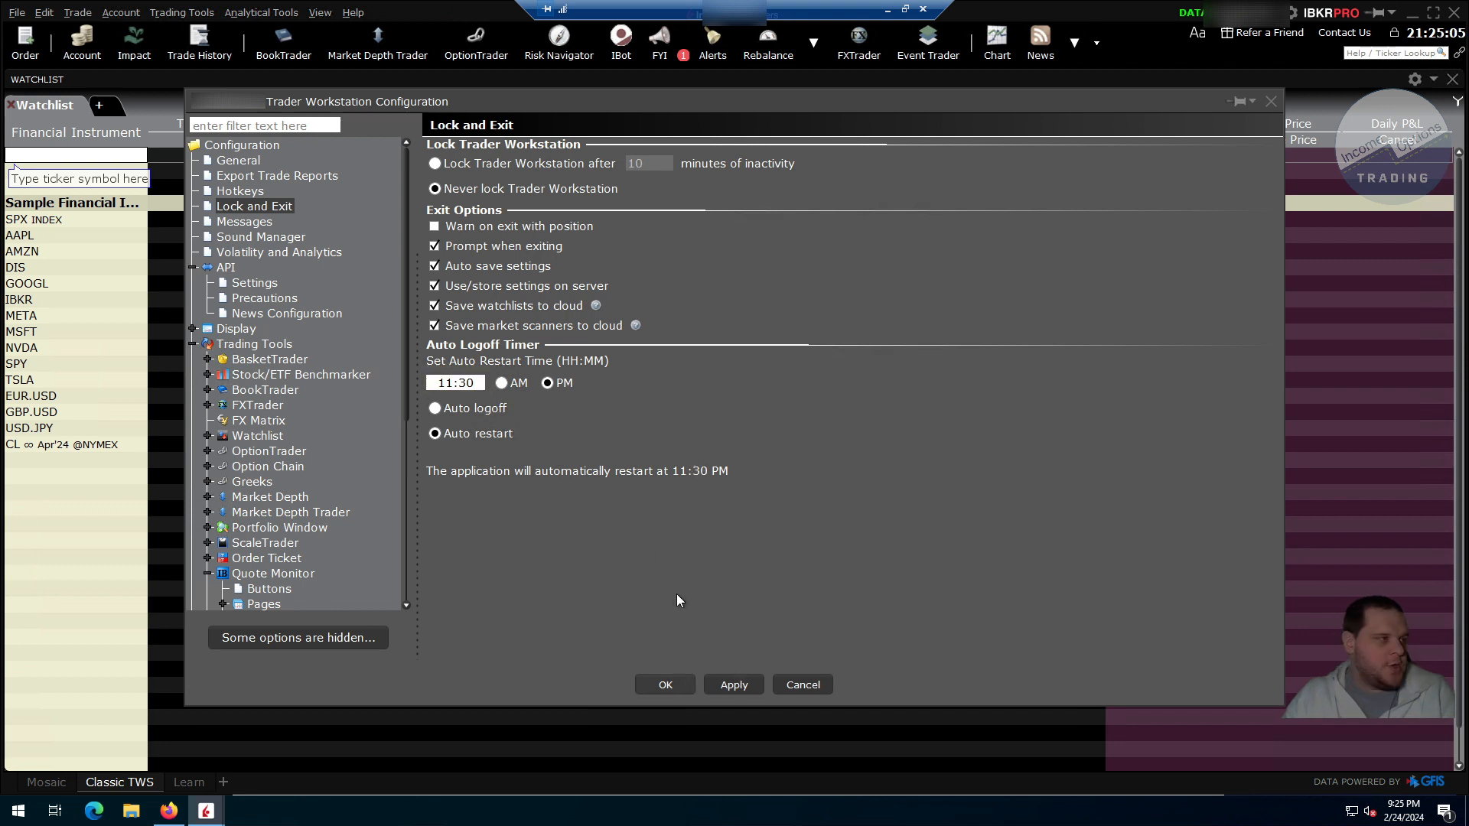
{"action": "left_click", "coordinate": [672, 685]}
Return to the Trade Automation Toolbox page in the browser, then download TAT Server Build 2.7.12 and open its archive.
{"action": "left_click", "coordinate": [1412, 14]}
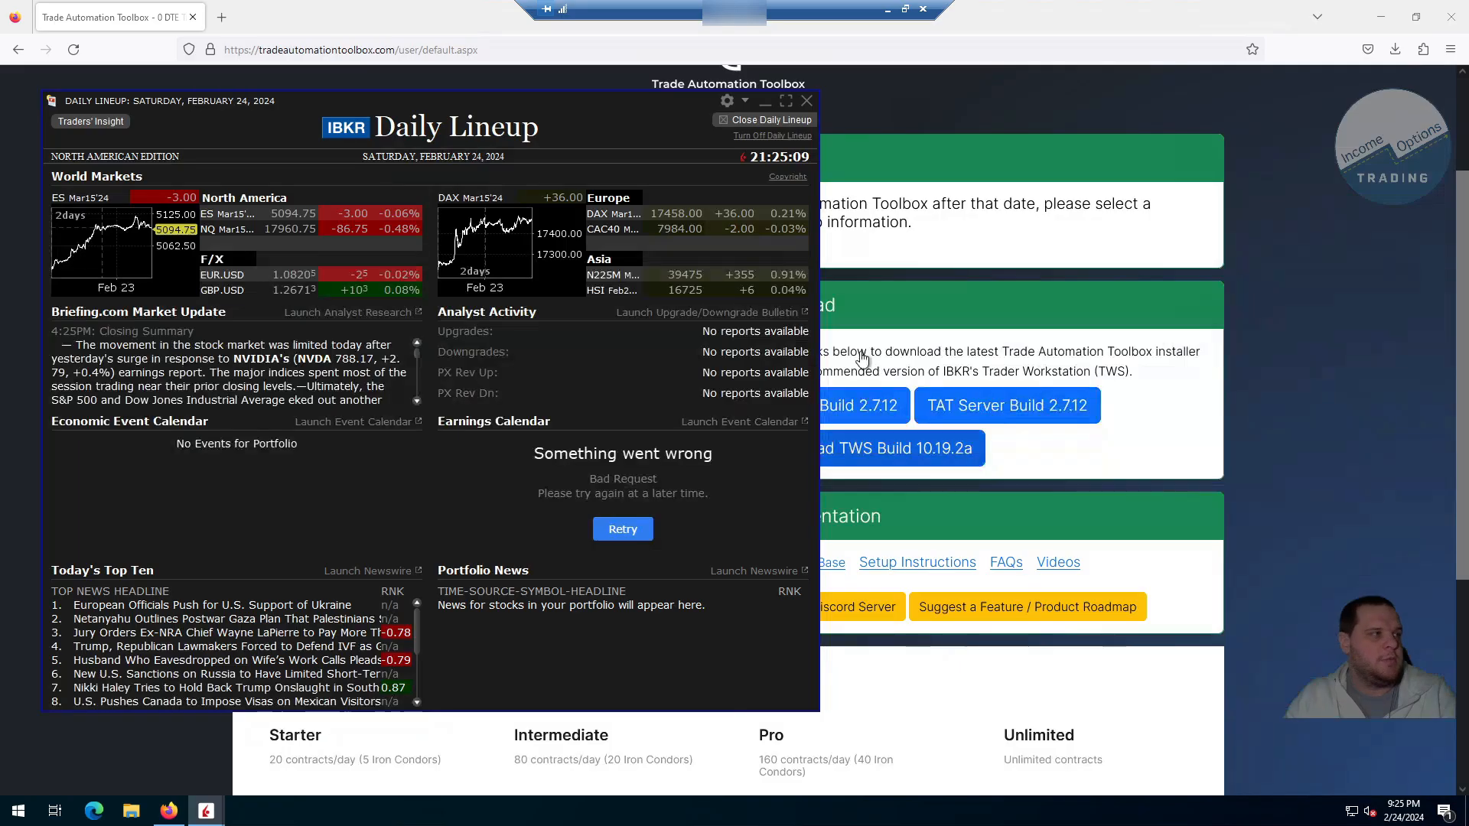
{"action": "left_click", "coordinate": [806, 100]}
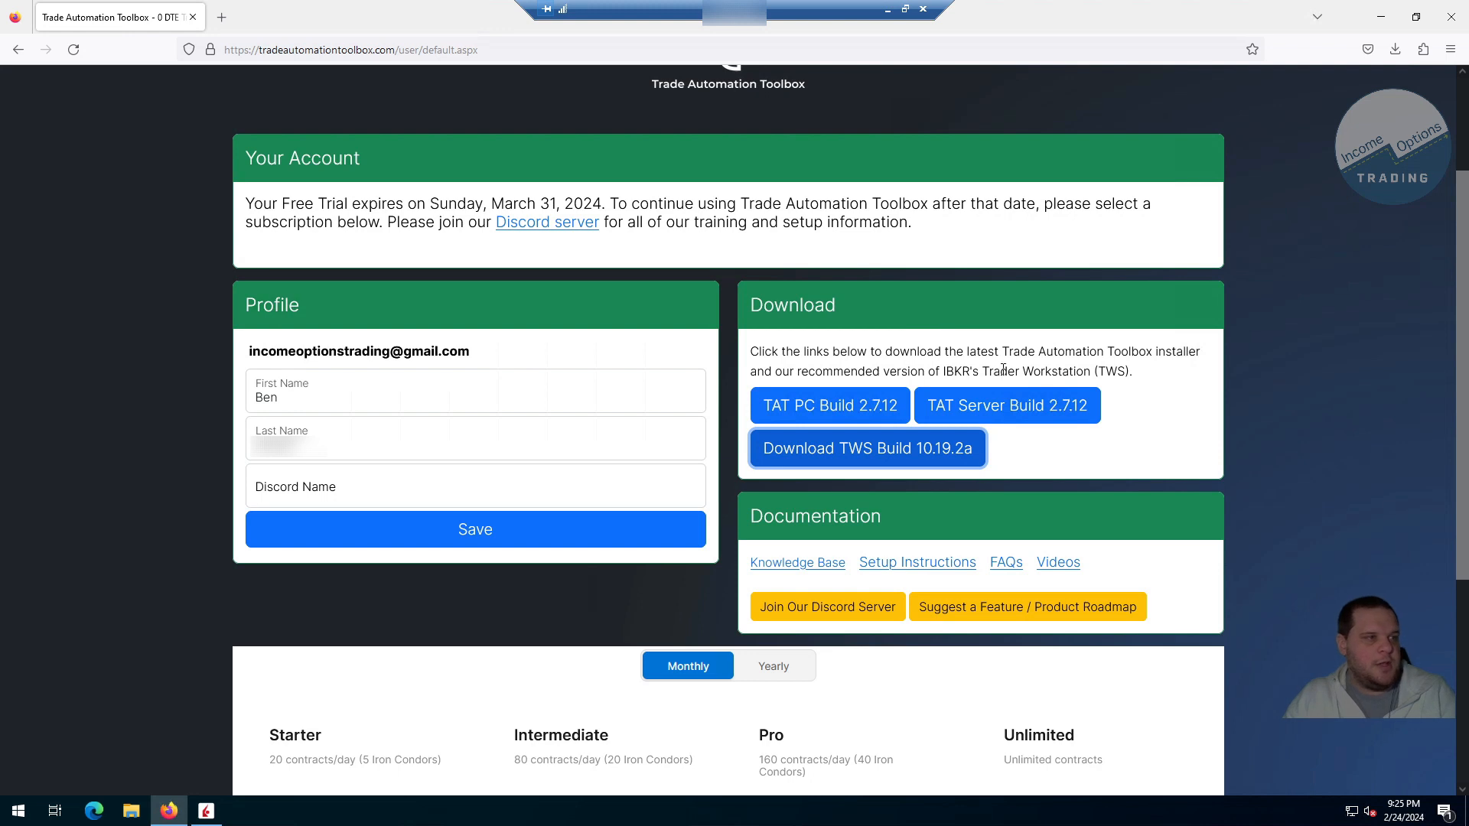
{"action": "left_click", "coordinate": [1030, 414]}
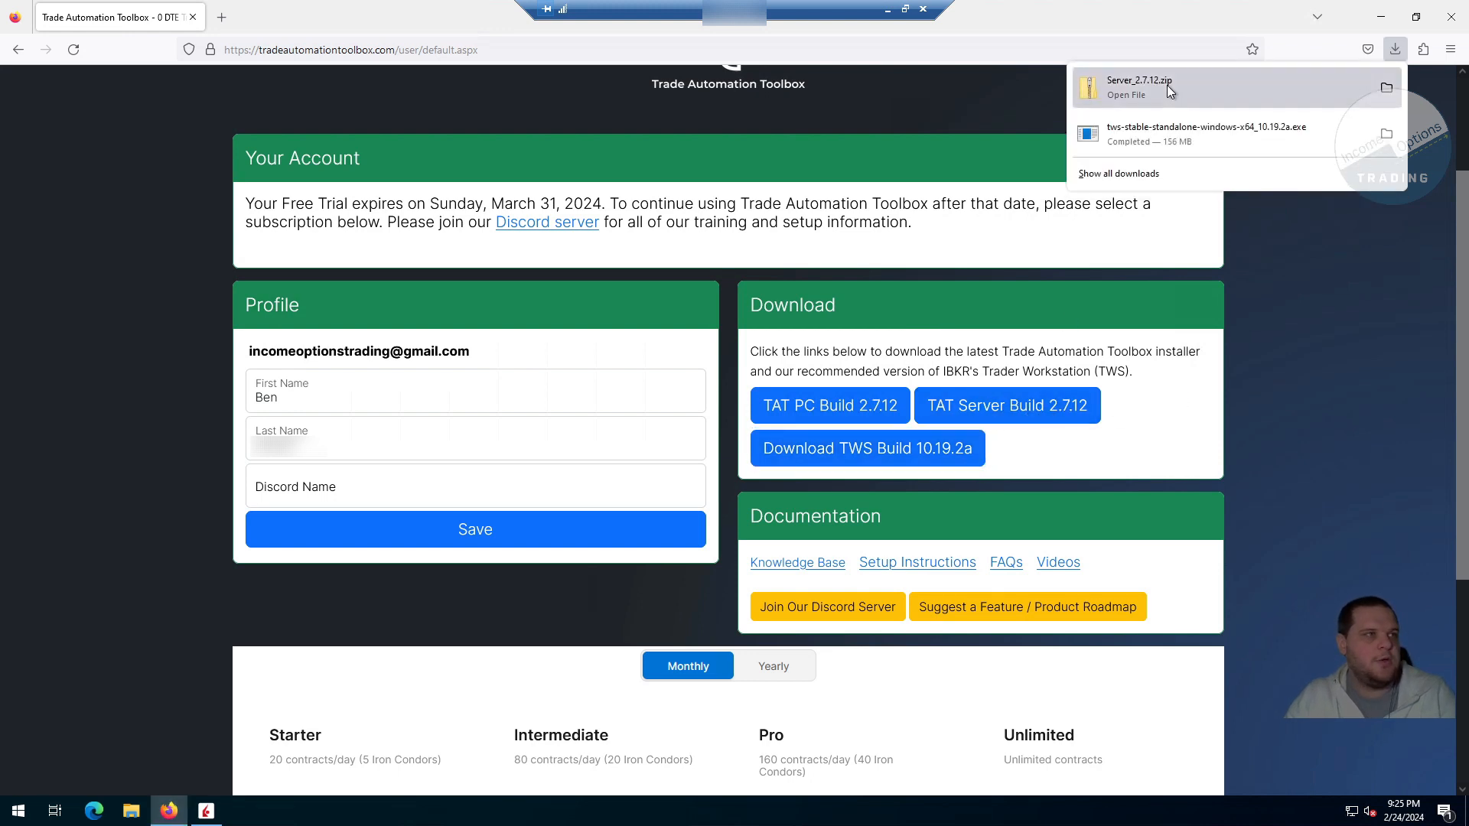
{"action": "left_click", "coordinate": [1168, 85]}
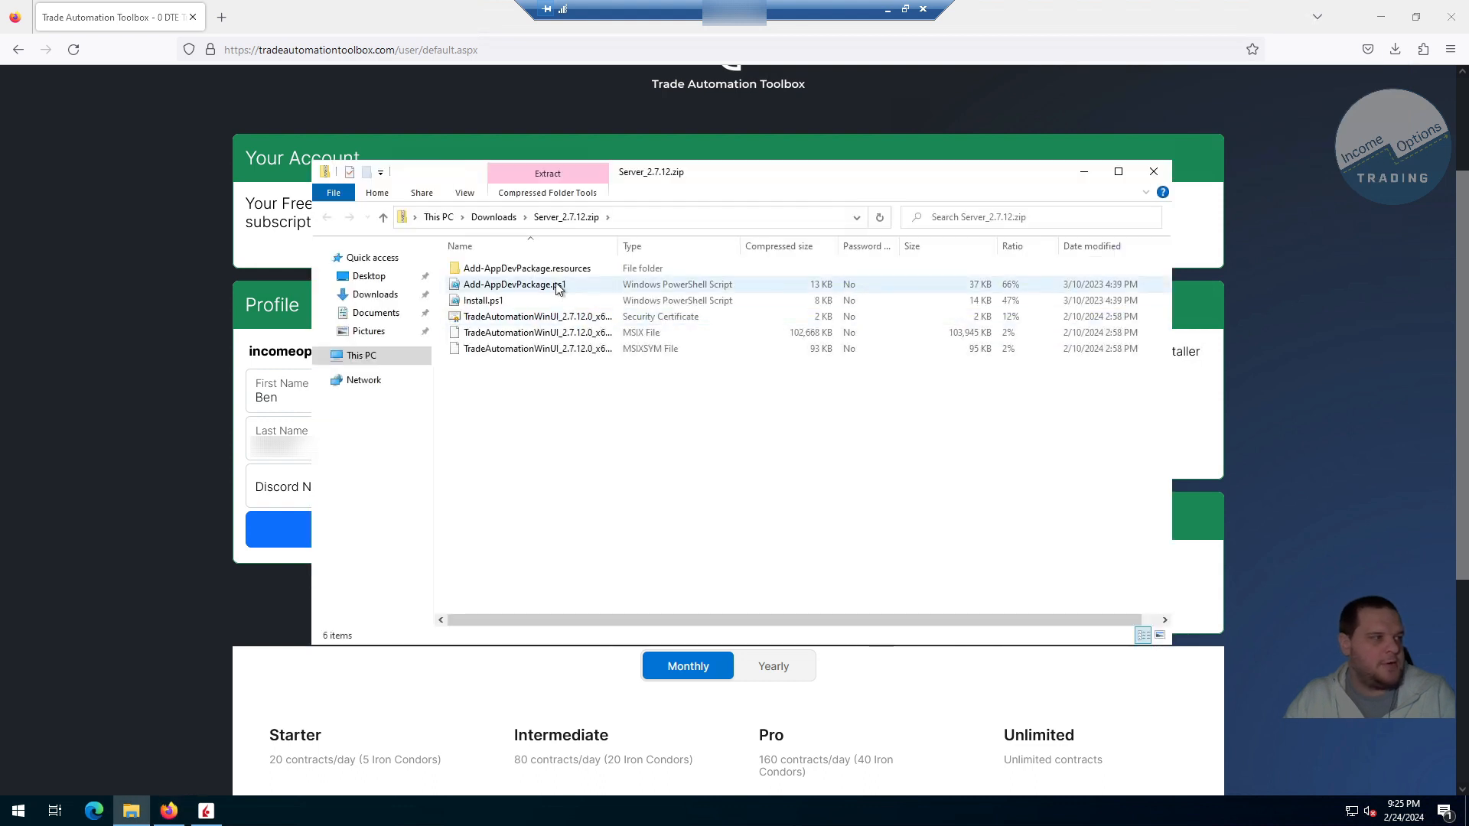
Extract all files of Server_2.7.12.zip from the Downloads folder into a Server_2.7.12 folder.
{"action": "left_click", "coordinate": [493, 216]}
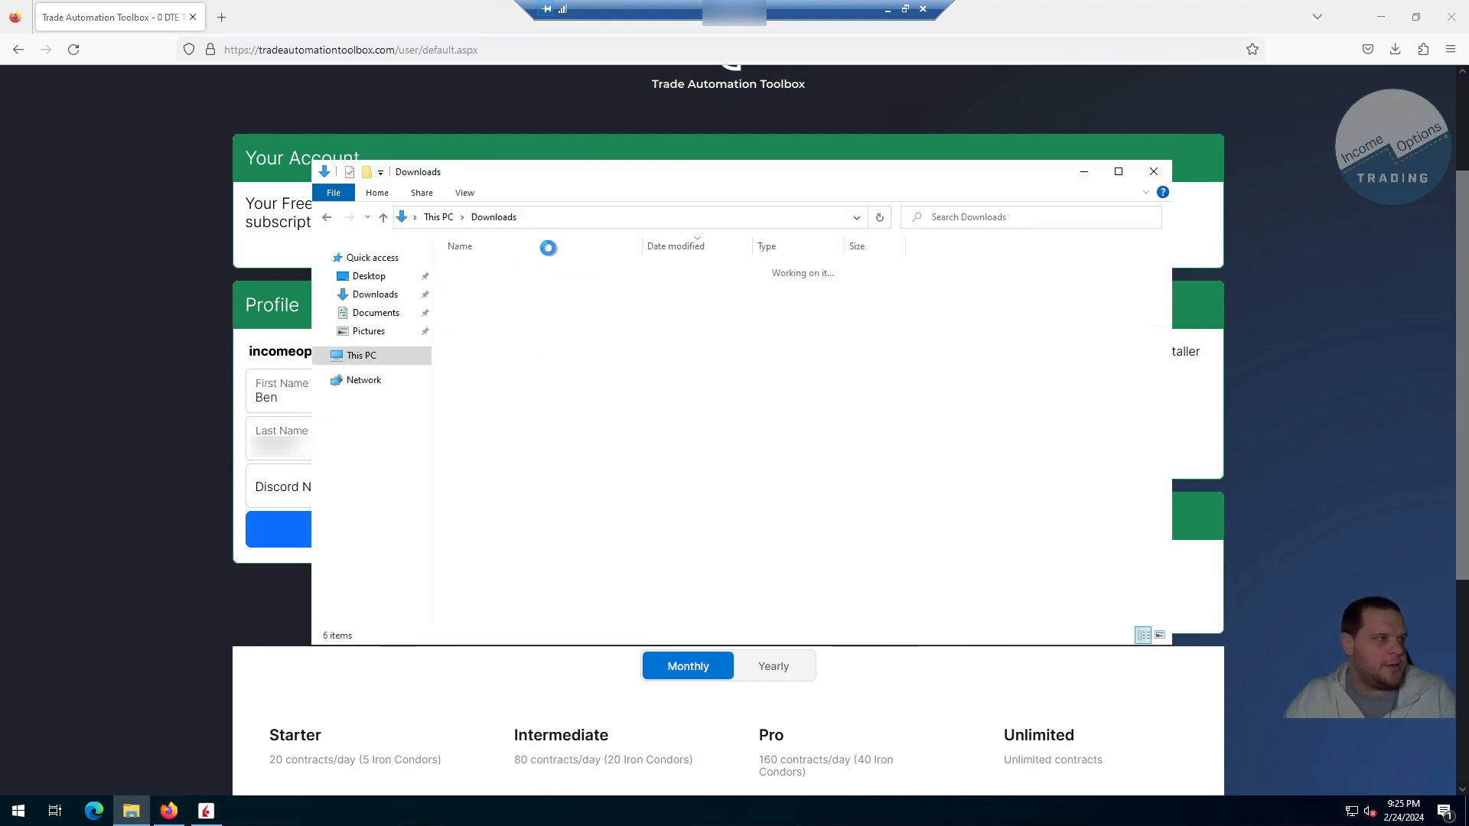
{"action": "right_click", "coordinate": [566, 292]}
{"action": "left_click", "coordinate": [644, 363]}
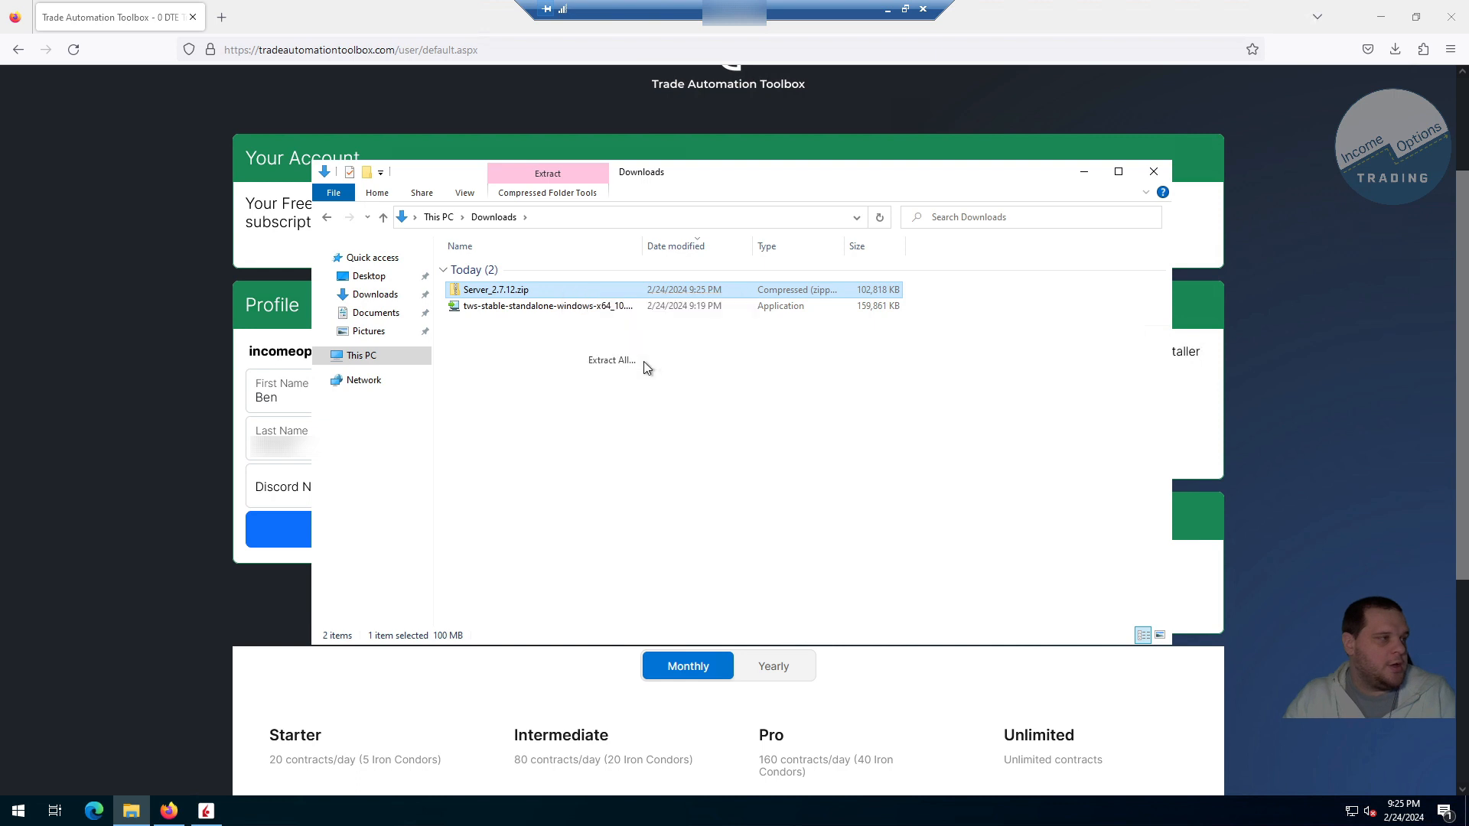
{"action": "left_click", "coordinate": [904, 555]}
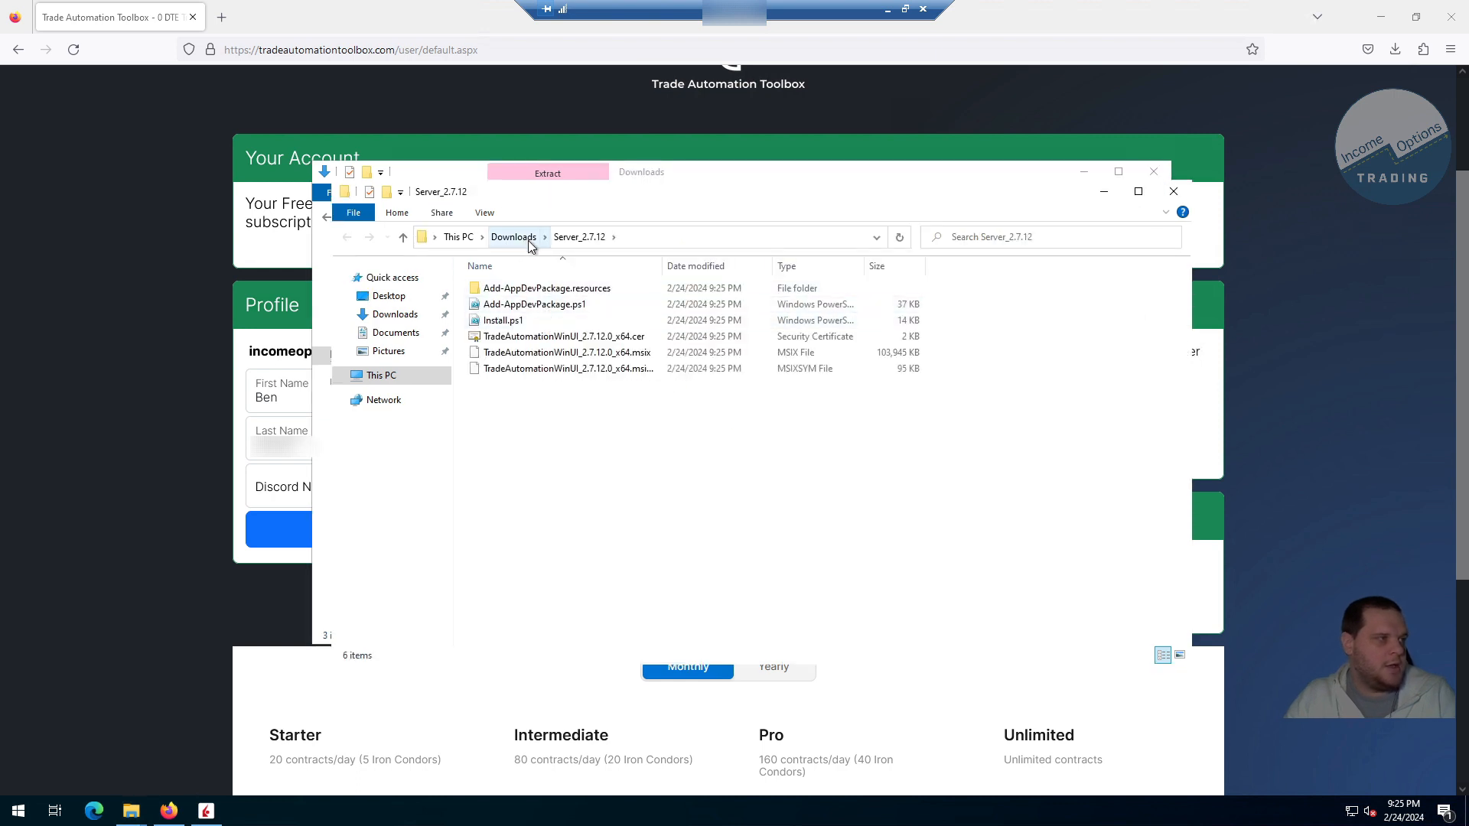
Run Install.ps1 with PowerShell, declining the execution policy change and allowing Add-AppDevPackage.ps1 to run once.
{"action": "left_click", "coordinate": [504, 323]}
{"action": "right_click", "coordinate": [533, 325]}
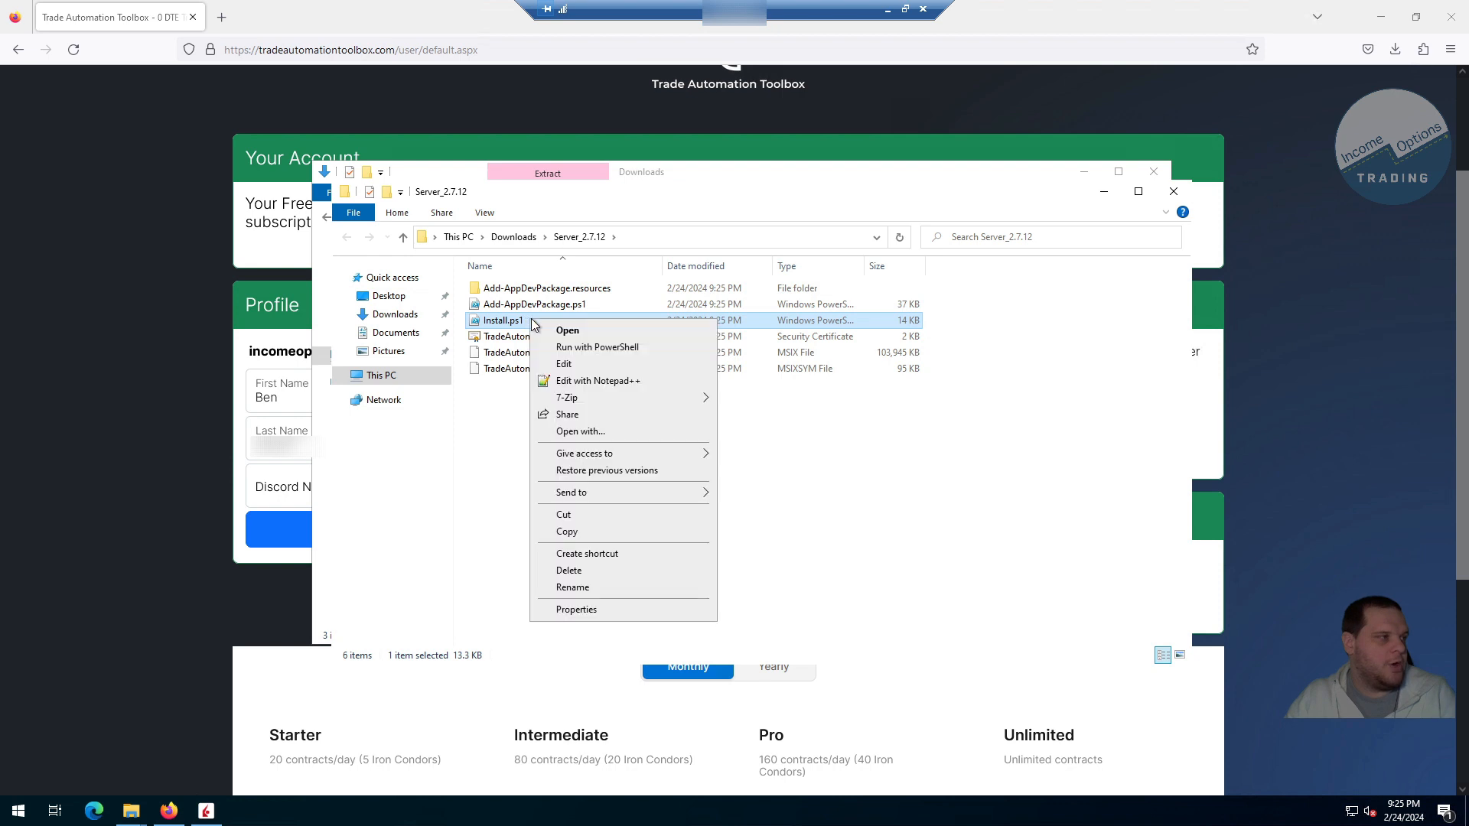
{"action": "left_click", "coordinate": [616, 348]}
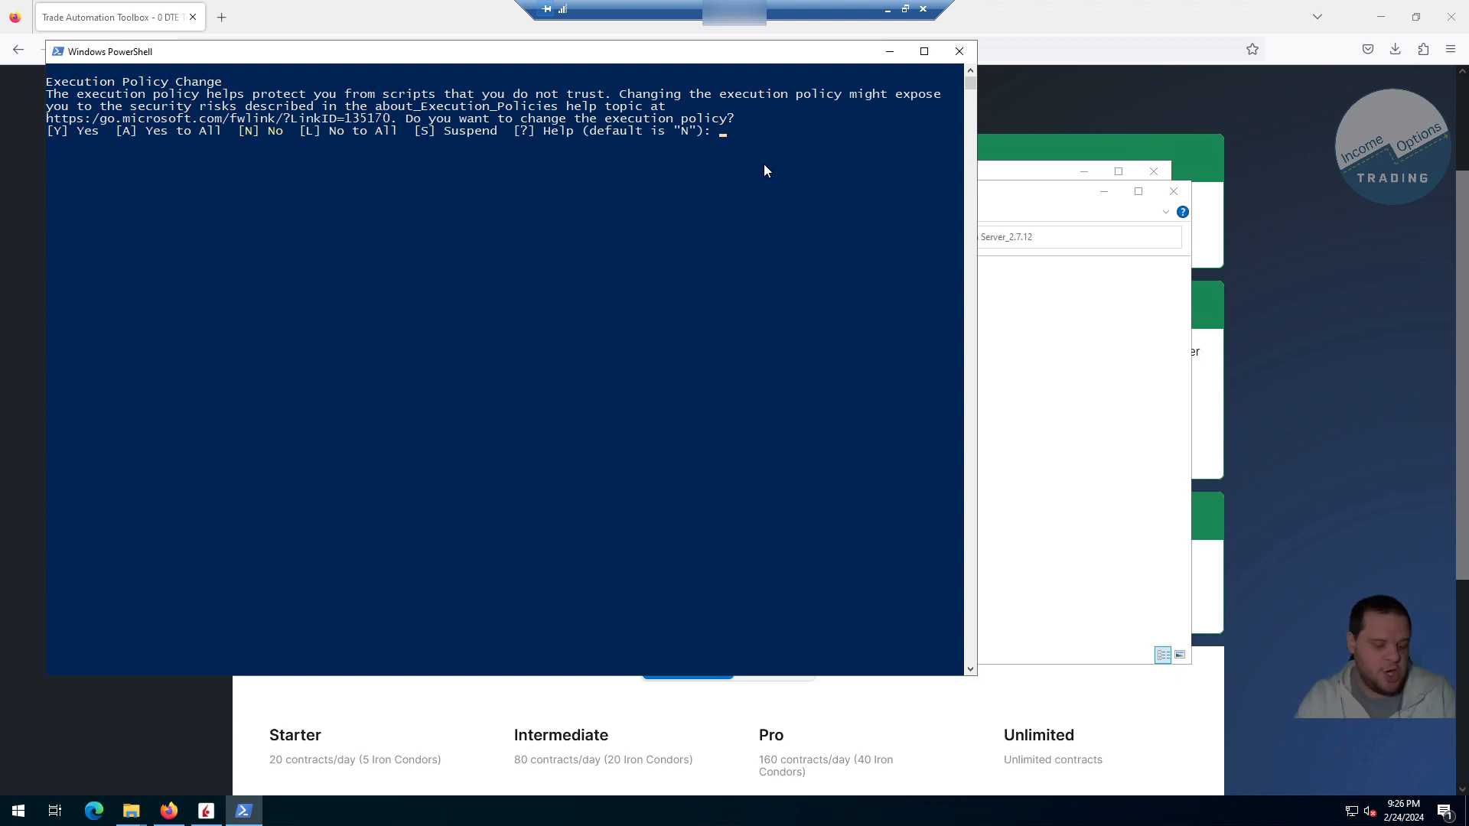
{"action": "type", "text": "n"}
{"action": "key", "text": "Return"}
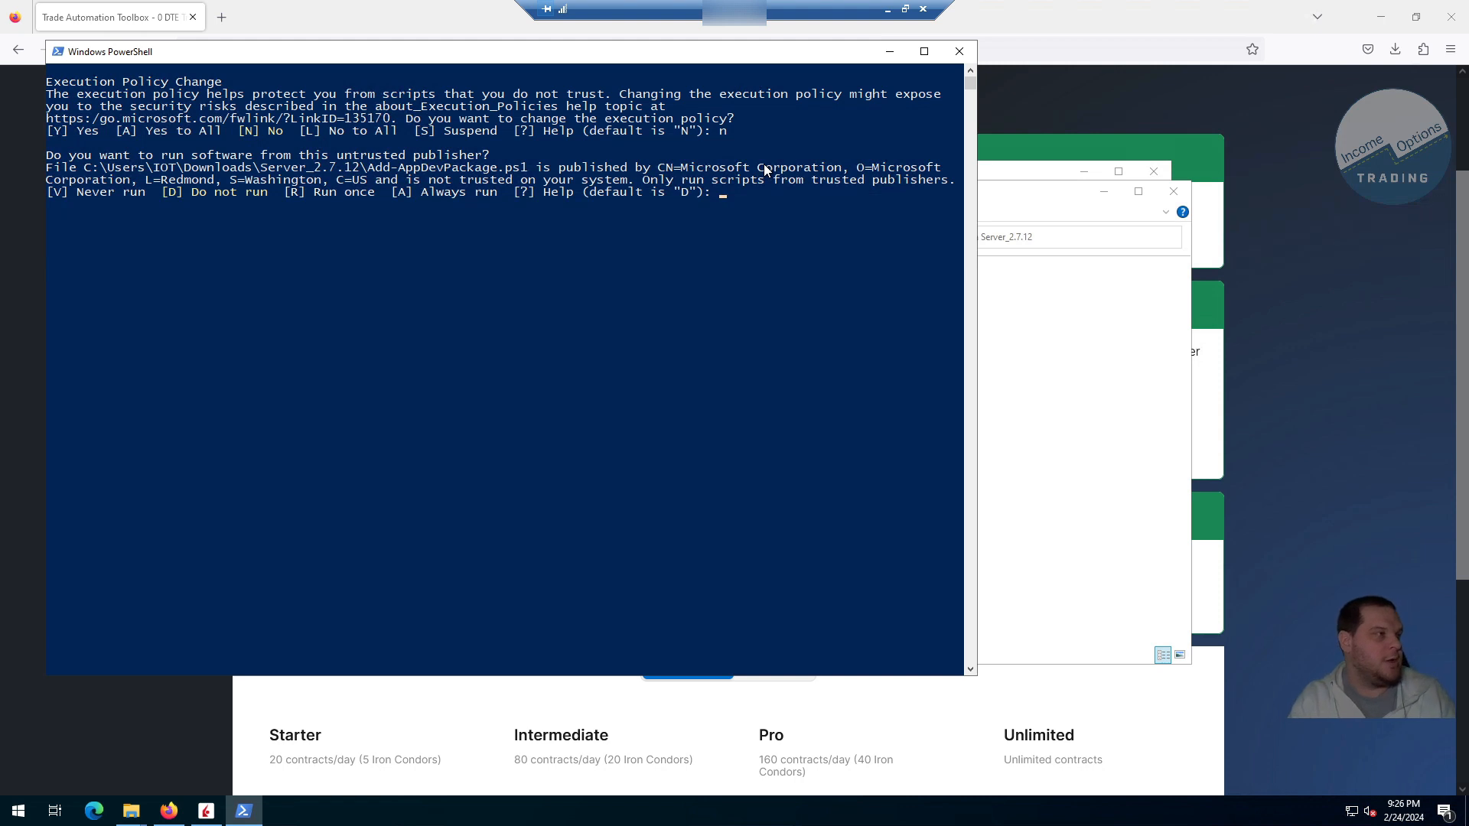
{"action": "type", "text": "r"}
{"action": "key", "text": "Return"}
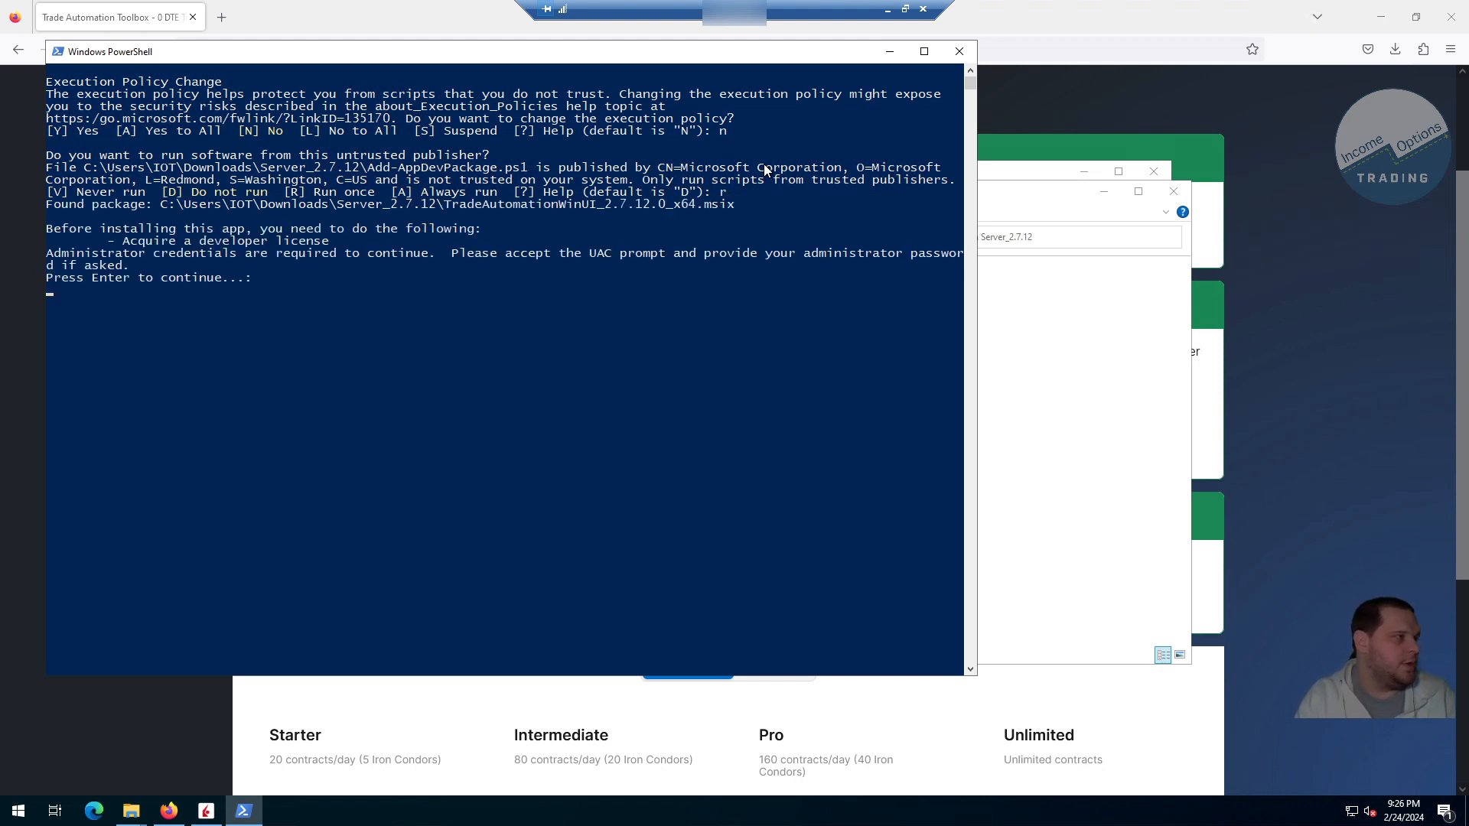
Authorize the elevated PowerShell with the administrator password and allow Add-AppDevPackage.ps1 to run once.
{"action": "key", "text": "Return"}
{"action": "key", "text": "ctrl+v"}
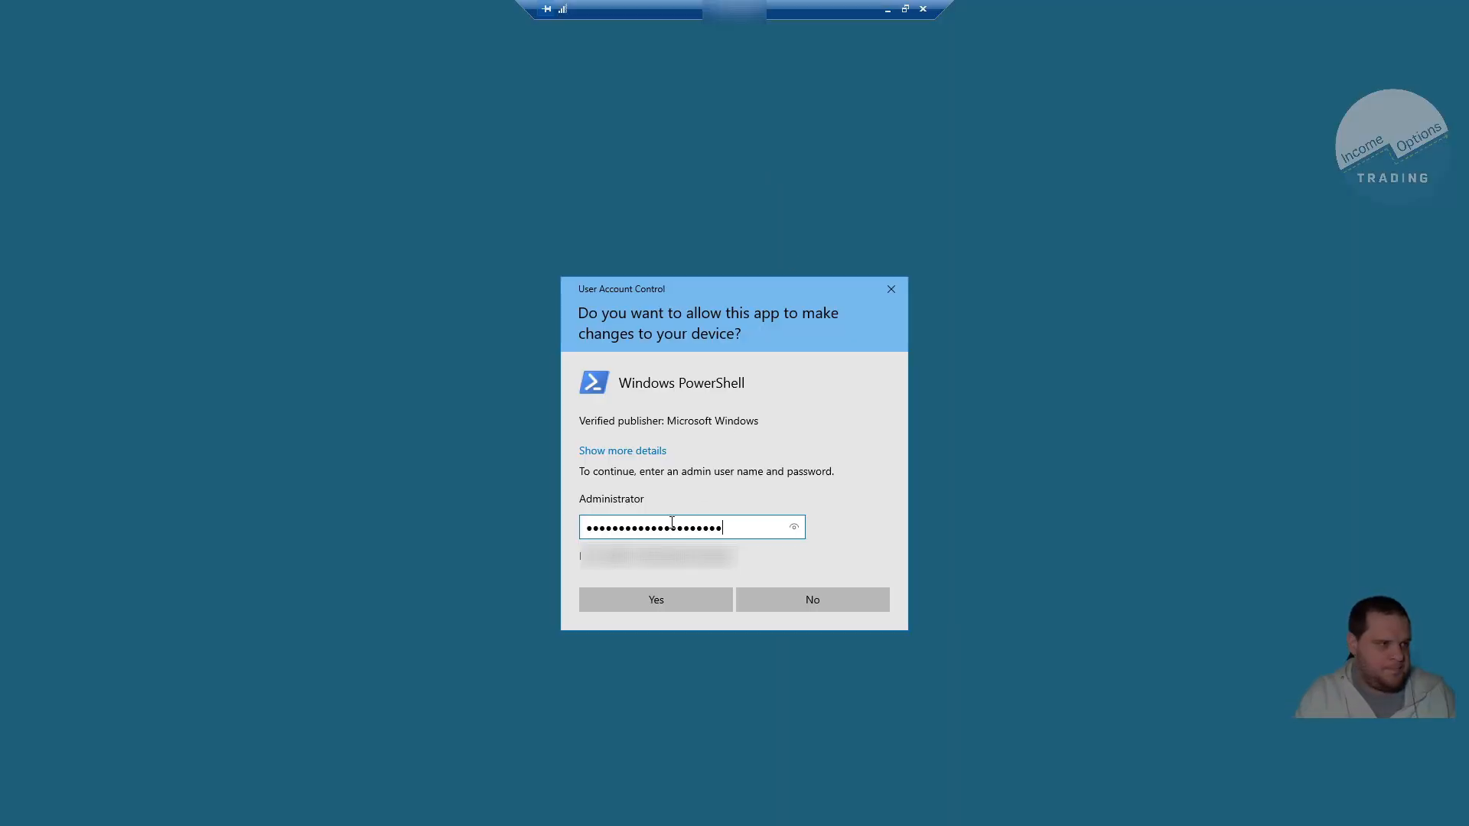
{"action": "key", "text": "Return"}
{"action": "type", "text": "r"}
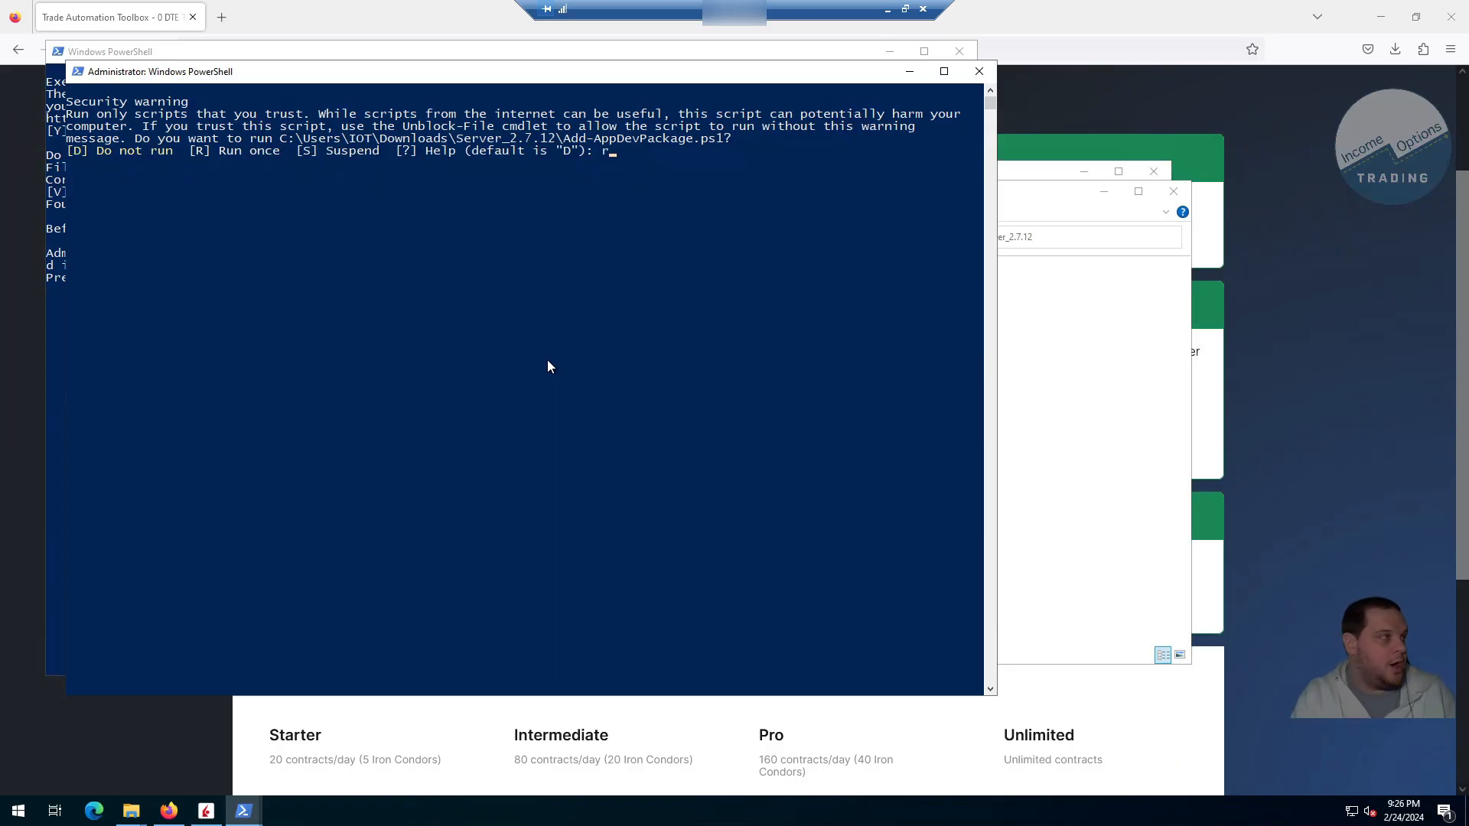
{"action": "key", "text": "Return"}
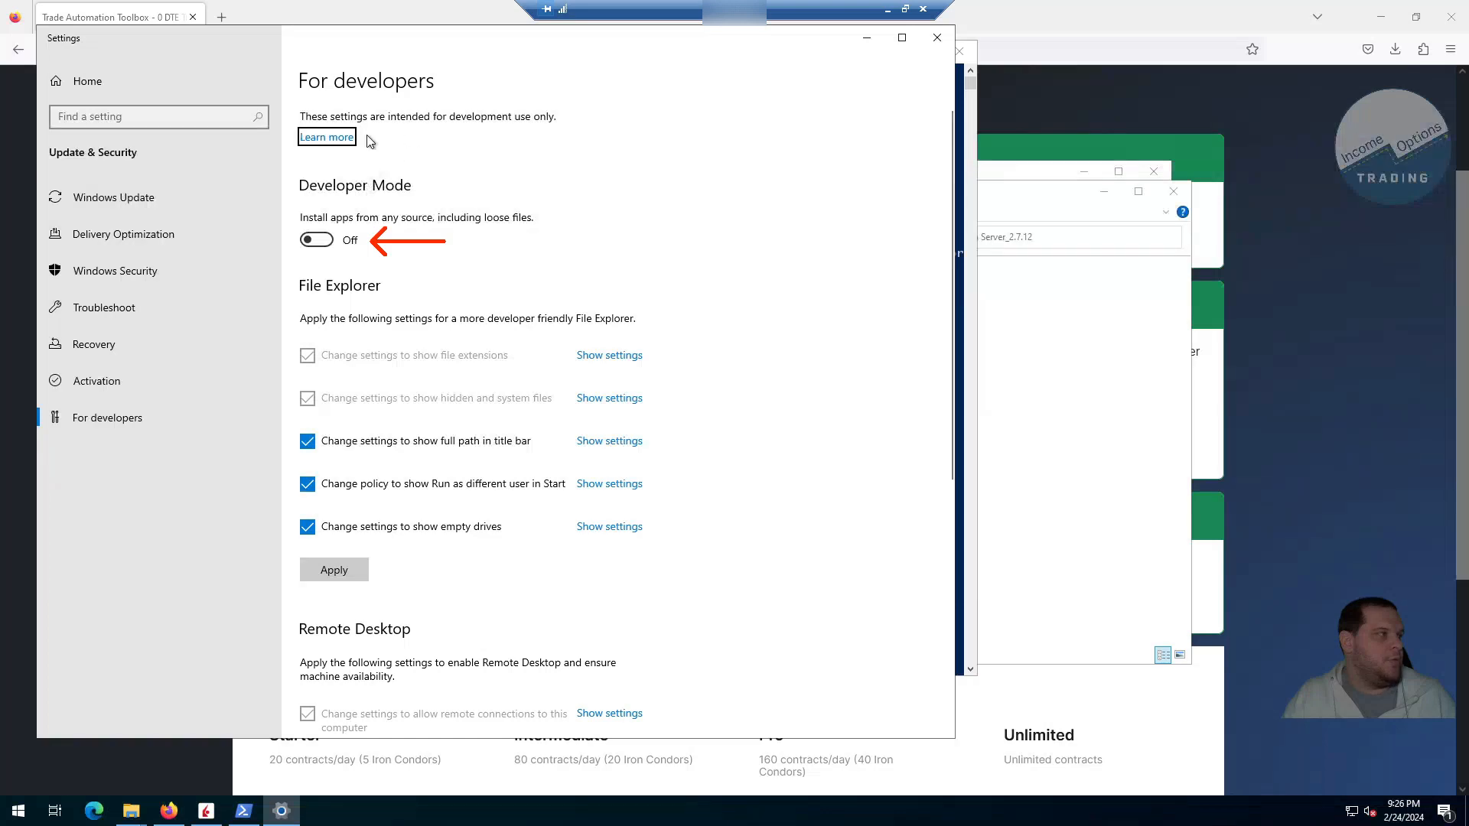
Turn on Developer Mode, apply the File Explorer developer settings, and close Settings and the waiting PowerShell prompt.
{"action": "left_click", "coordinate": [317, 240]}
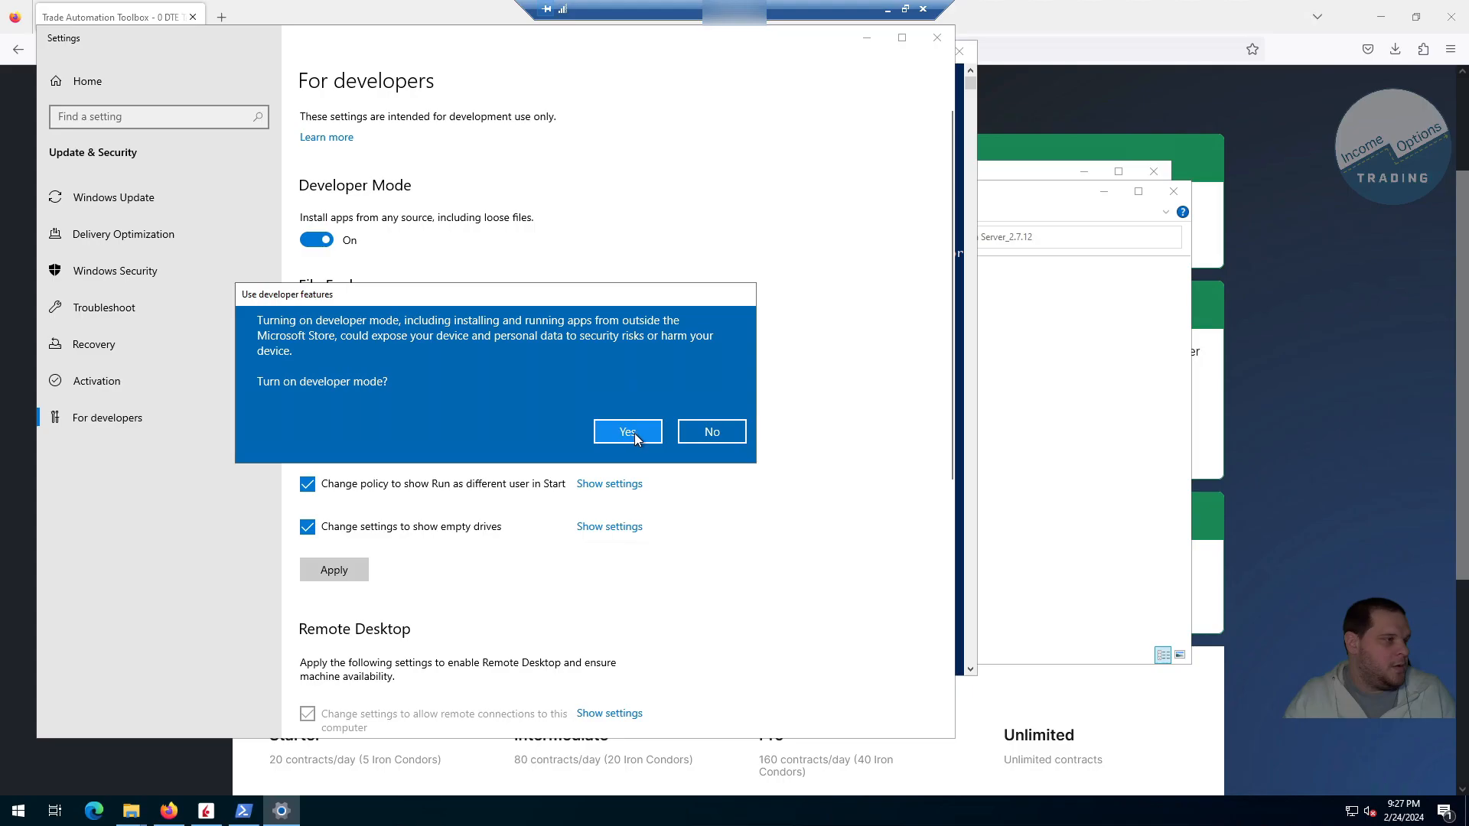
{"action": "left_click", "coordinate": [635, 433]}
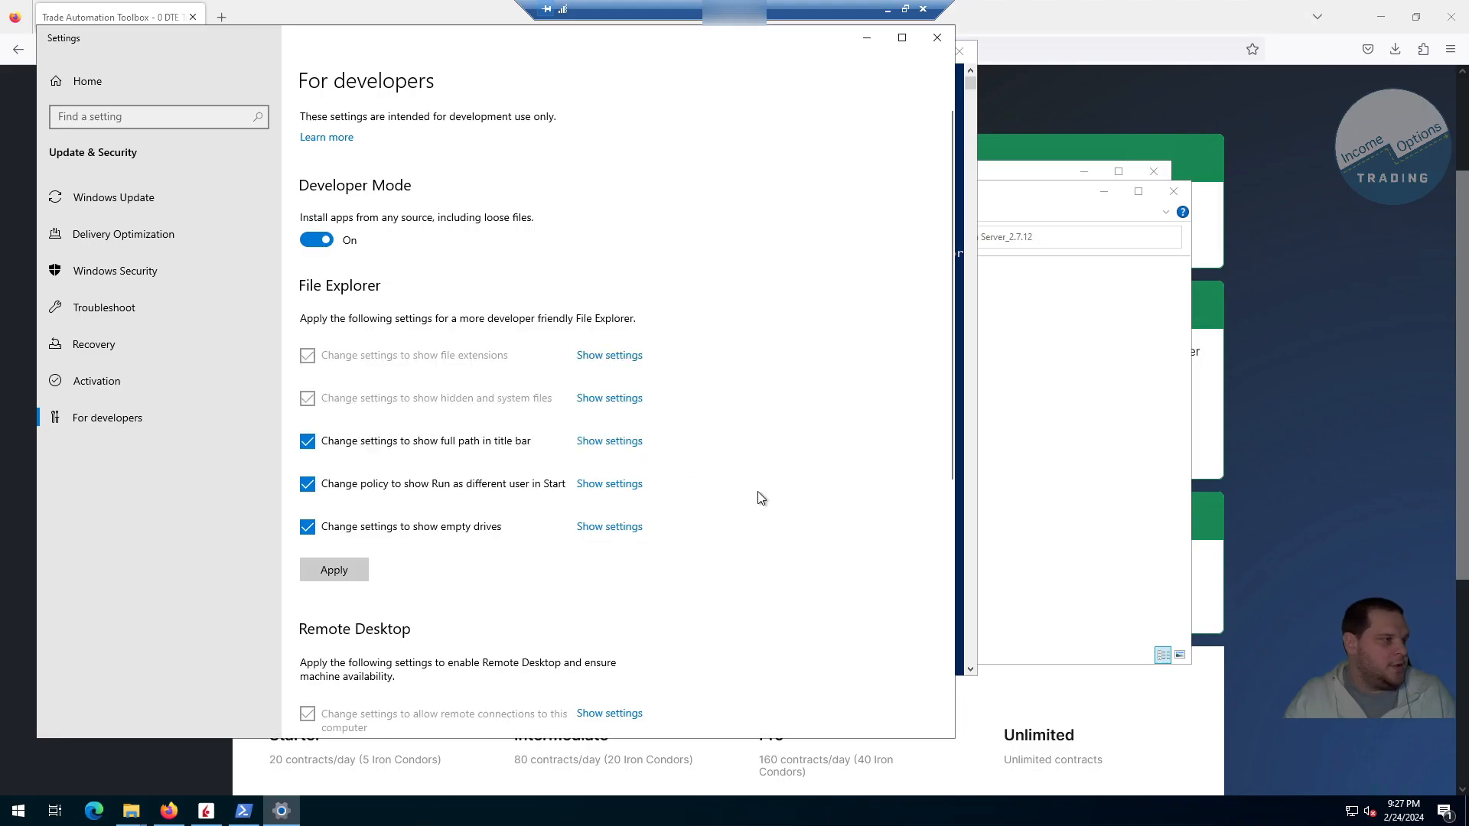
{"action": "left_click", "coordinate": [310, 570]}
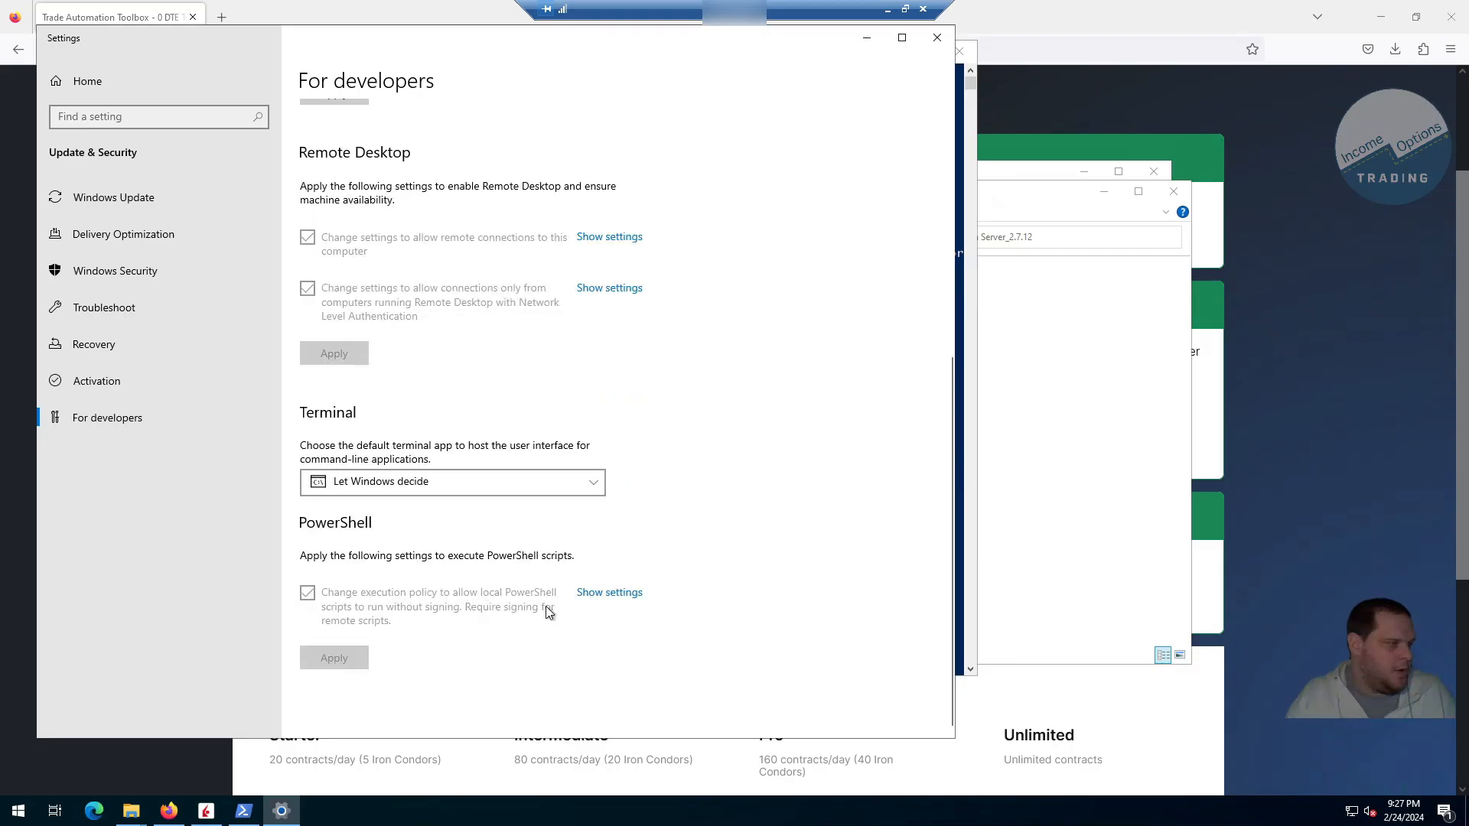
{"action": "scroll", "coordinate": [548, 613], "scroll_direction": "up", "scroll_amount": 6}
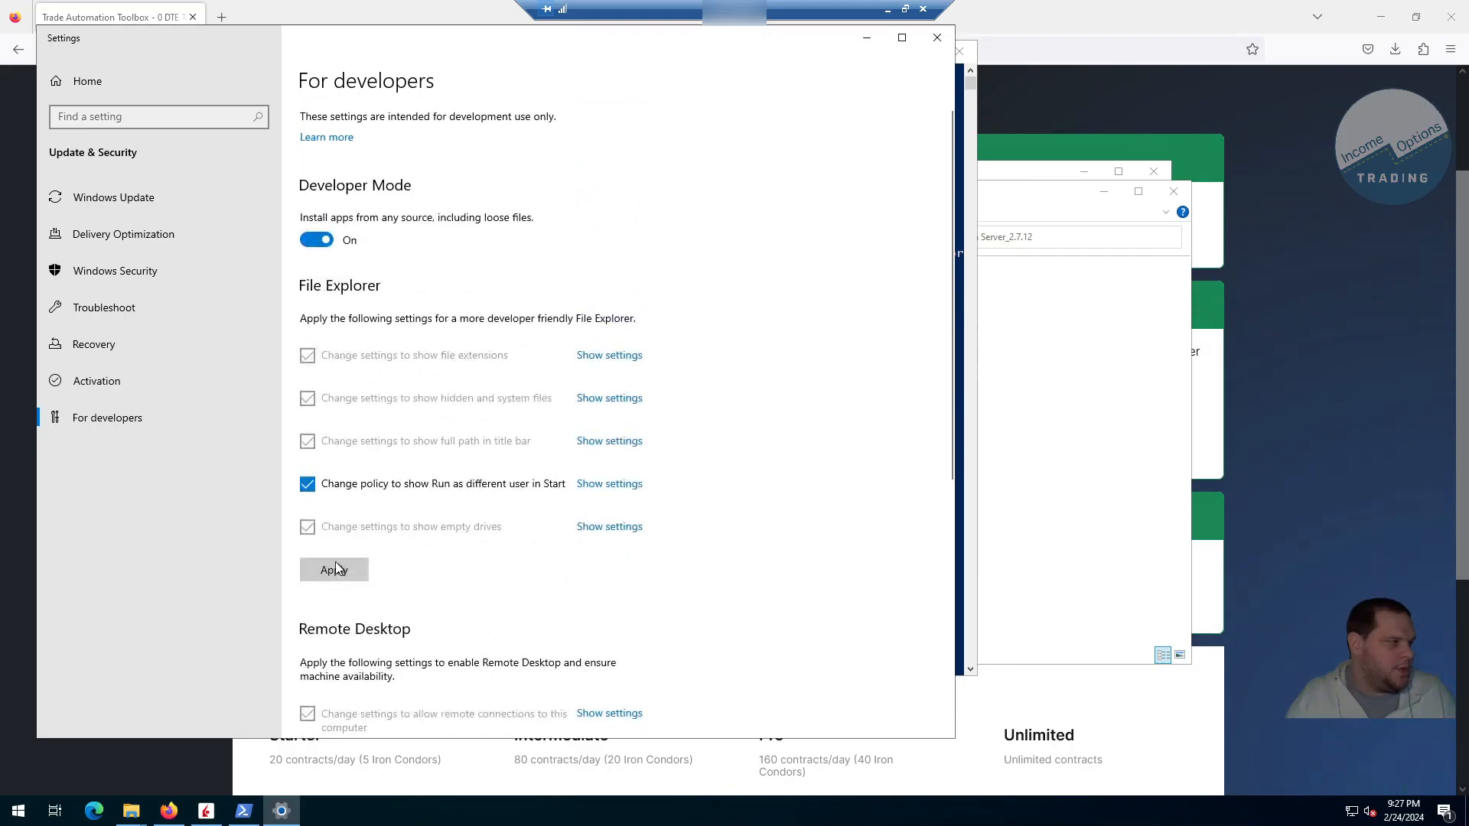
{"action": "left_click", "coordinate": [326, 570]}
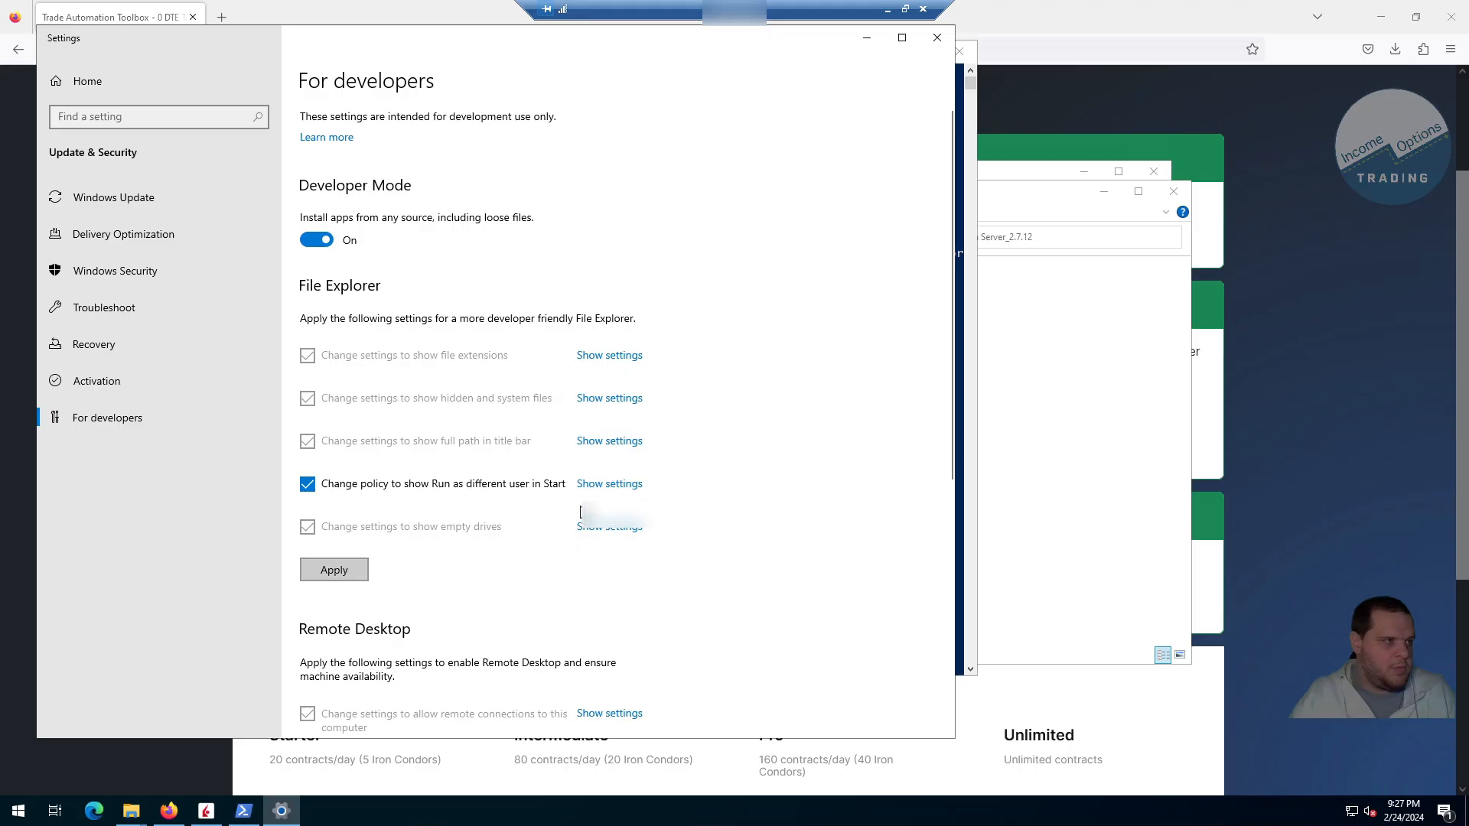
{"action": "left_click", "coordinate": [938, 37]}
{"action": "key", "text": "Return"}
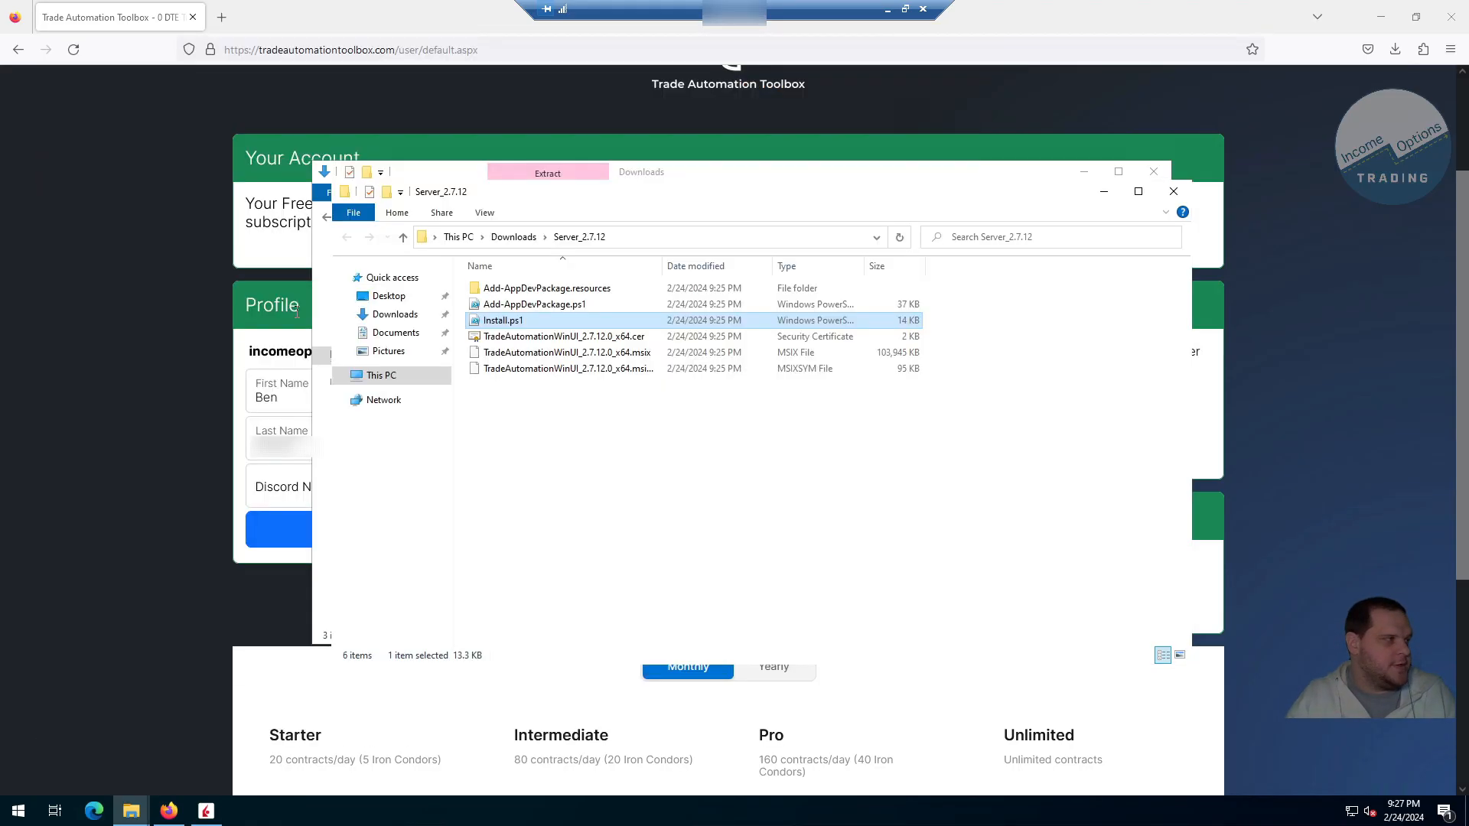
Run Install.ps1 from the Server_2.7.12 folder with PowerShell again and let it finish installing the app.
{"action": "right_click", "coordinate": [526, 321]}
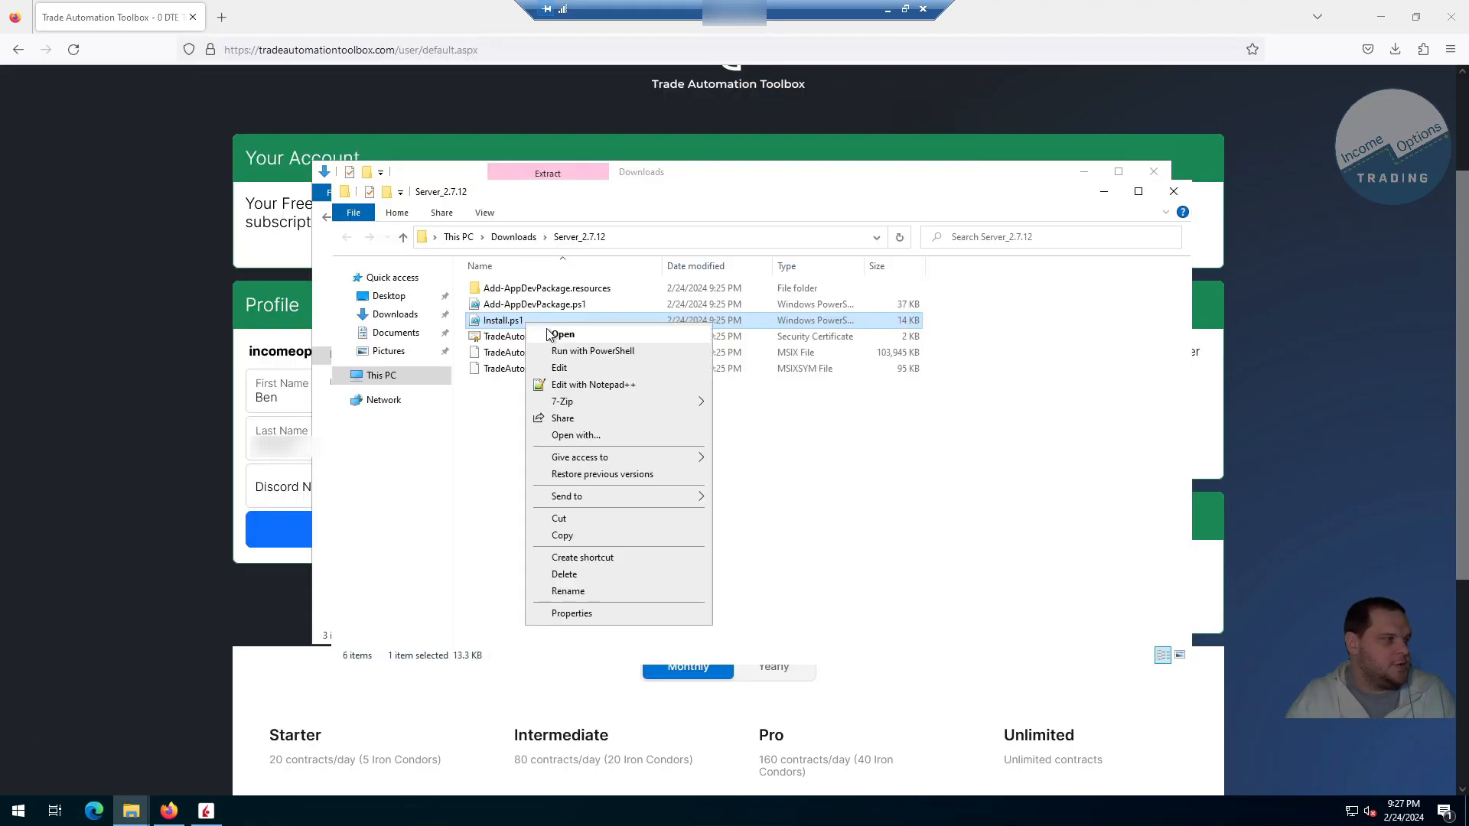
{"action": "left_click", "coordinate": [589, 355]}
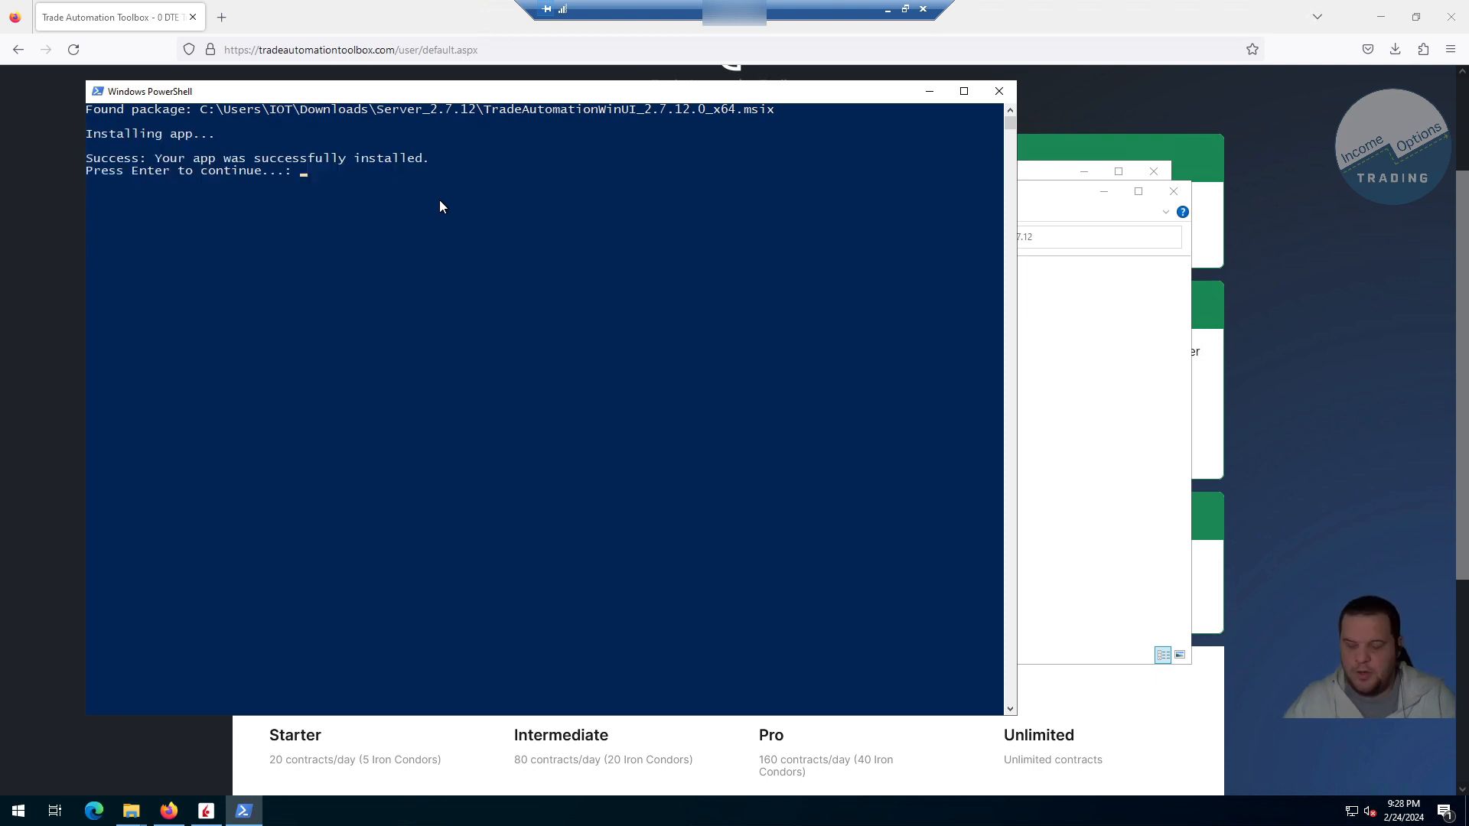
{"action": "key", "text": "Return"}
Search the installed apps for "tra" and launch Trade Automation Toolbox.
{"action": "key", "text": "super"}
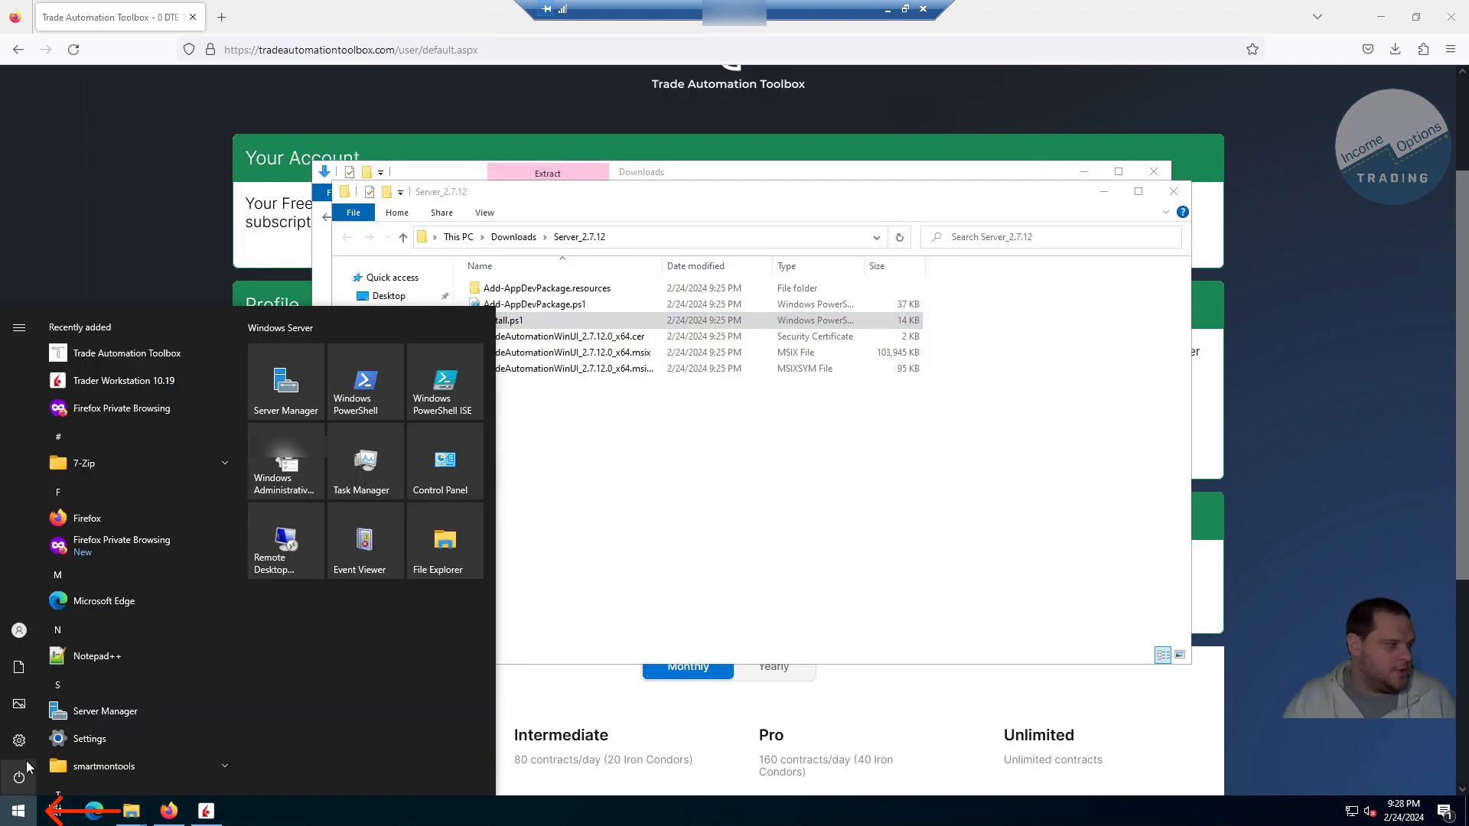
{"action": "type", "text": "tra"}
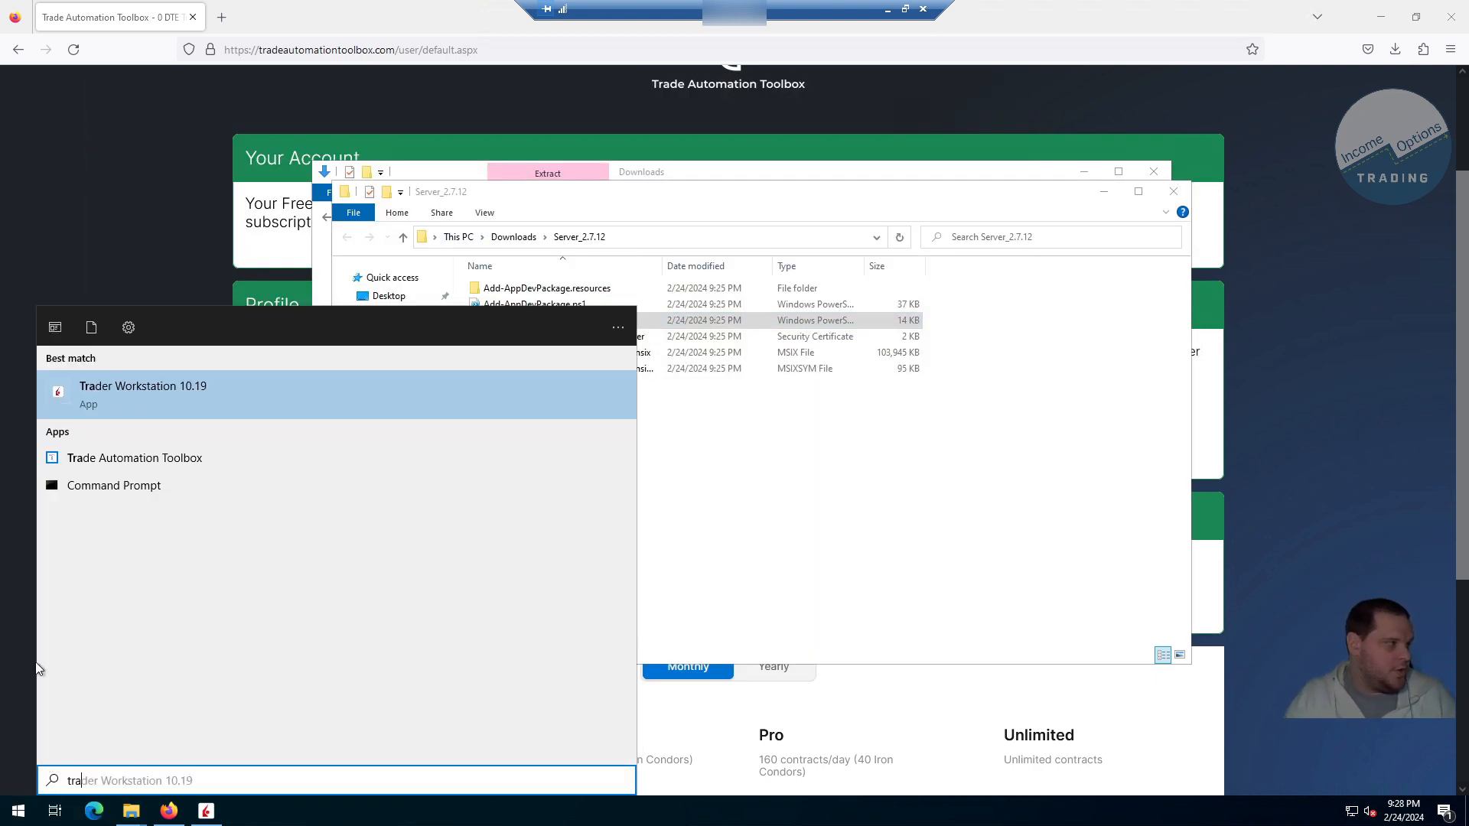
{"action": "left_click", "coordinate": [153, 464]}
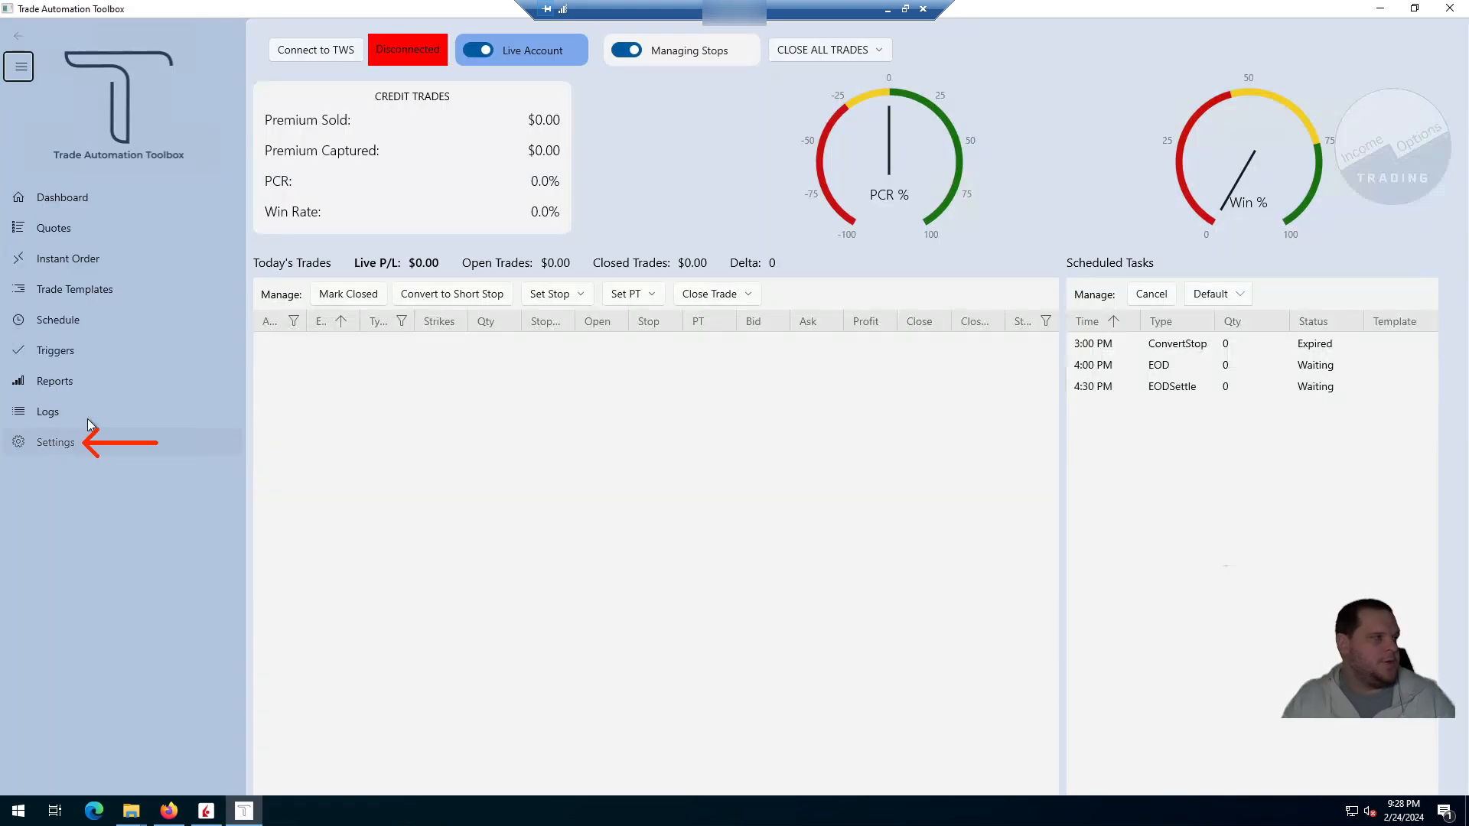
Open the application's settings and select the IBKR TWS Port value in the Broker Settings for editing.
{"action": "left_click", "coordinate": [84, 441]}
{"action": "left_click", "coordinate": [430, 216]}
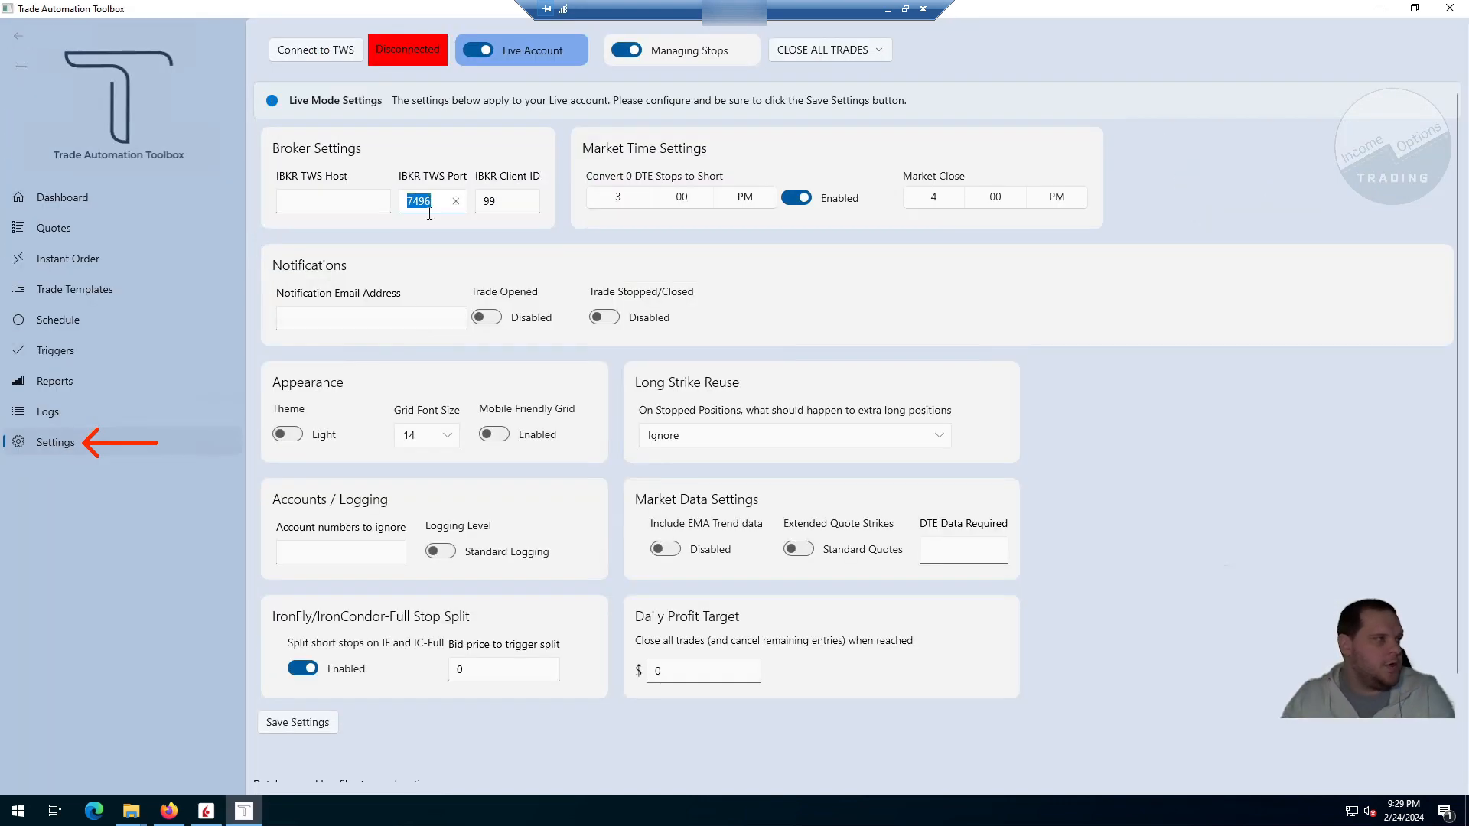